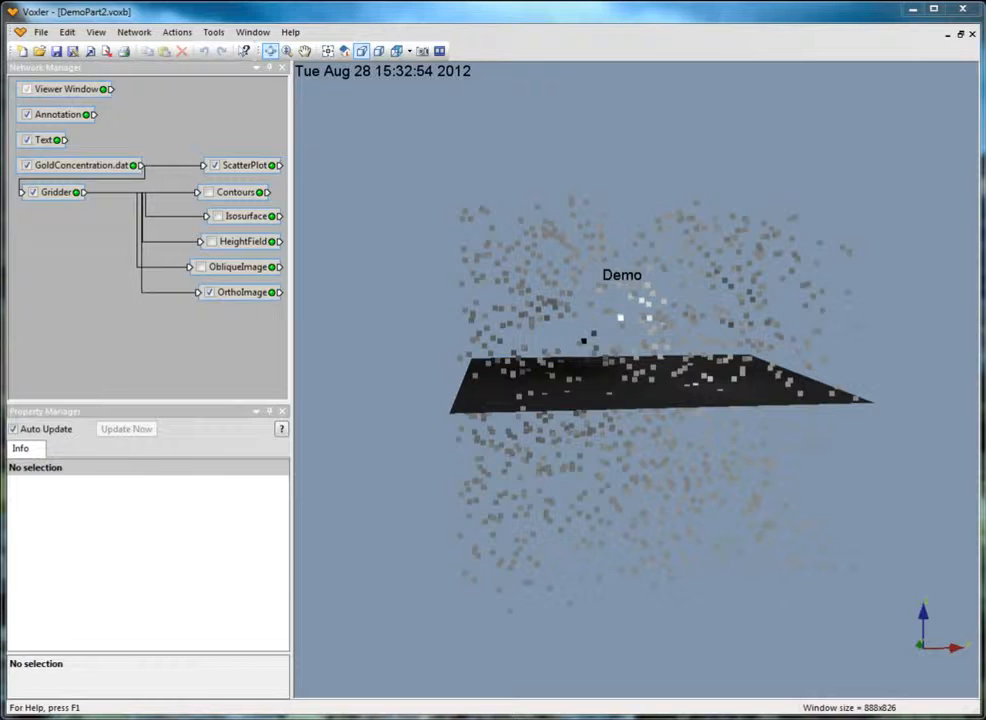
Hide the OrthoImage module and attach a FaceRender graphics output to the Gridder module.
click(210, 293)
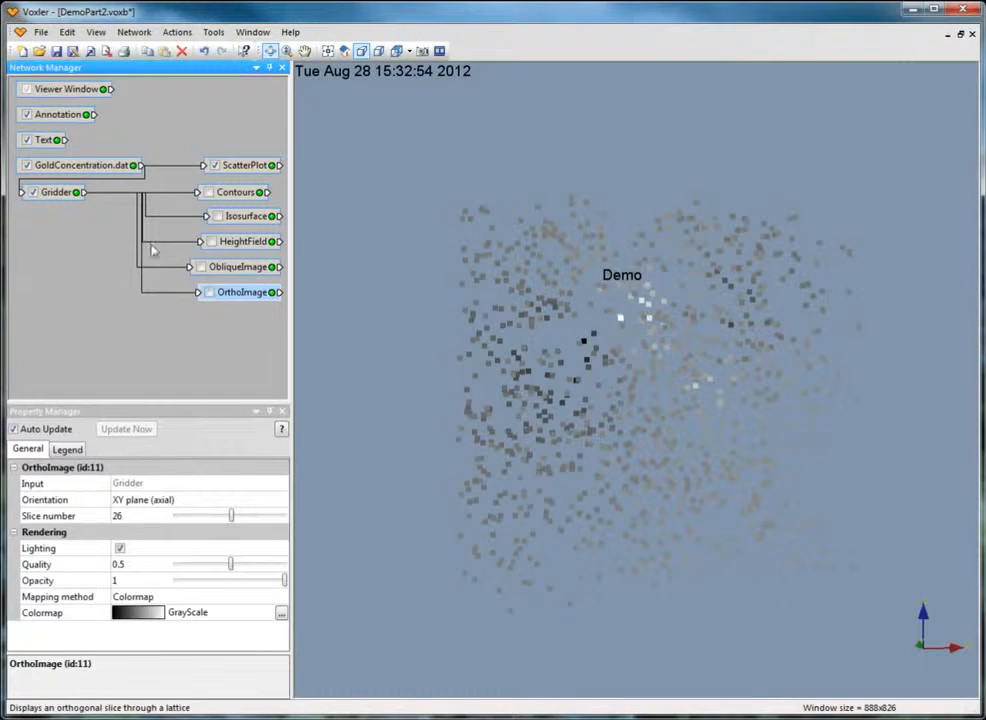
click(47, 193)
click(128, 32)
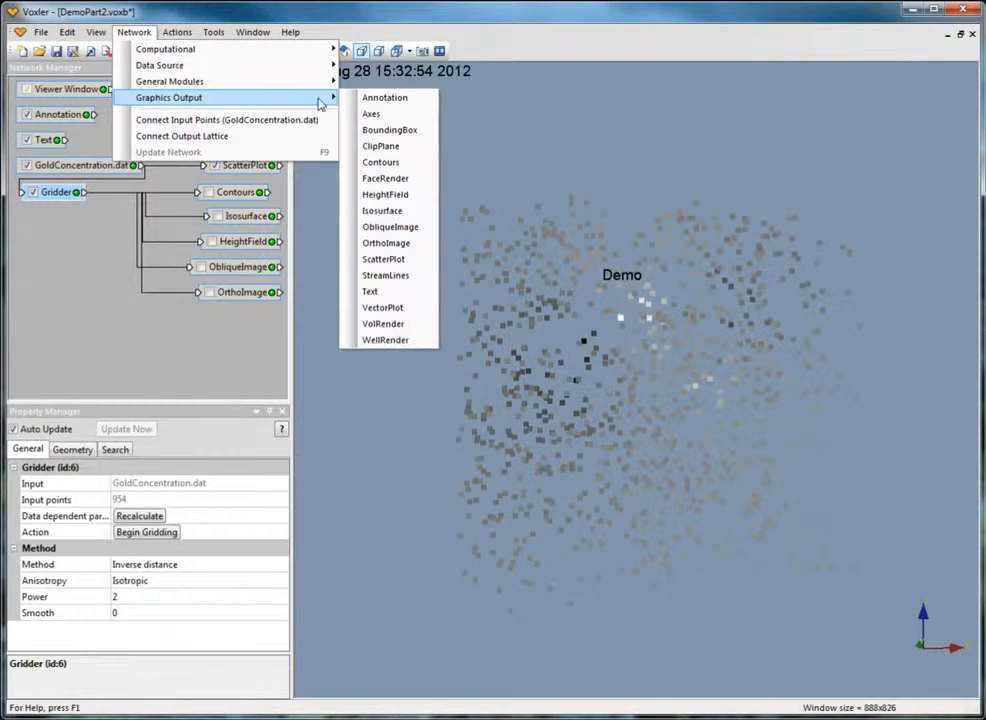
click(372, 176)
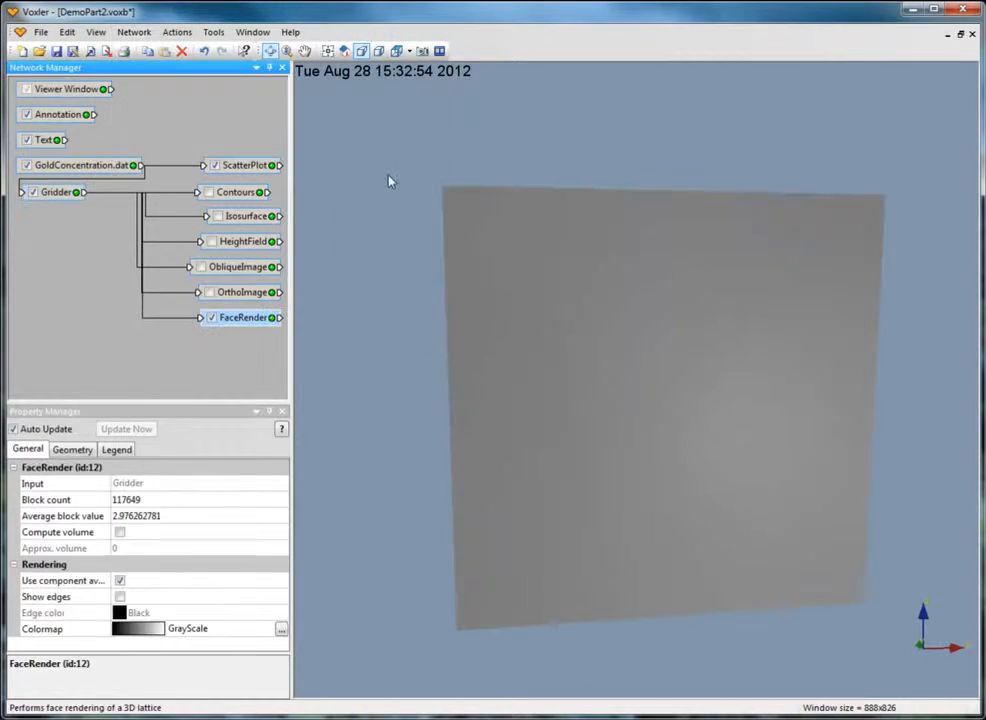
Set the FaceRender colormap to ChromaDepth and inspect the coloured block from several sides.
click(160, 628)
click(175, 666)
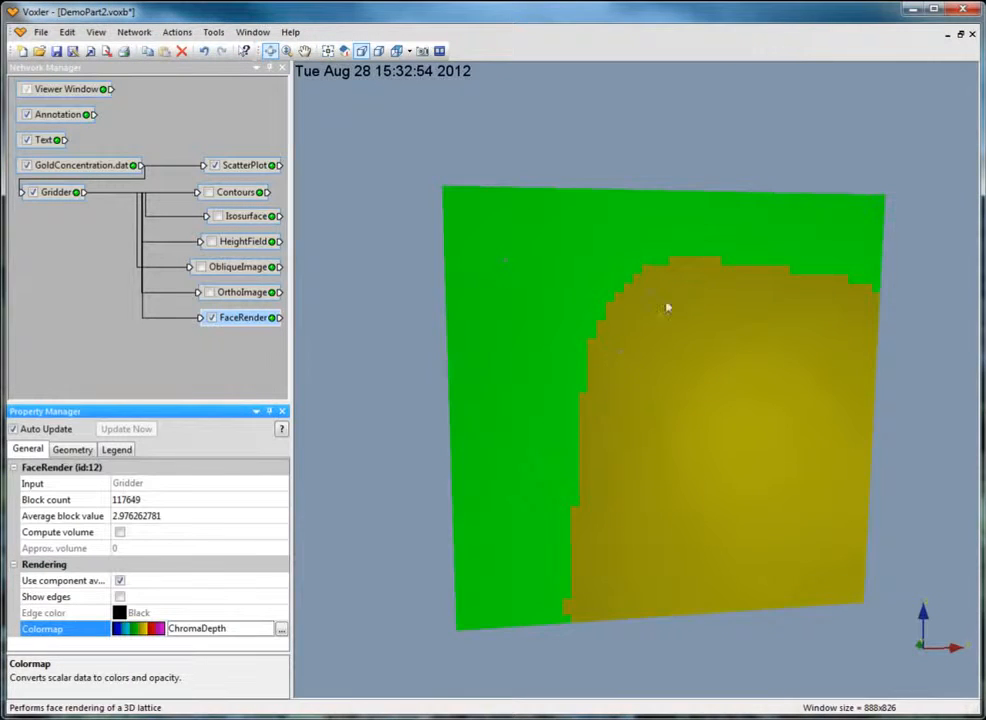
drag(667, 308, 427, 255)
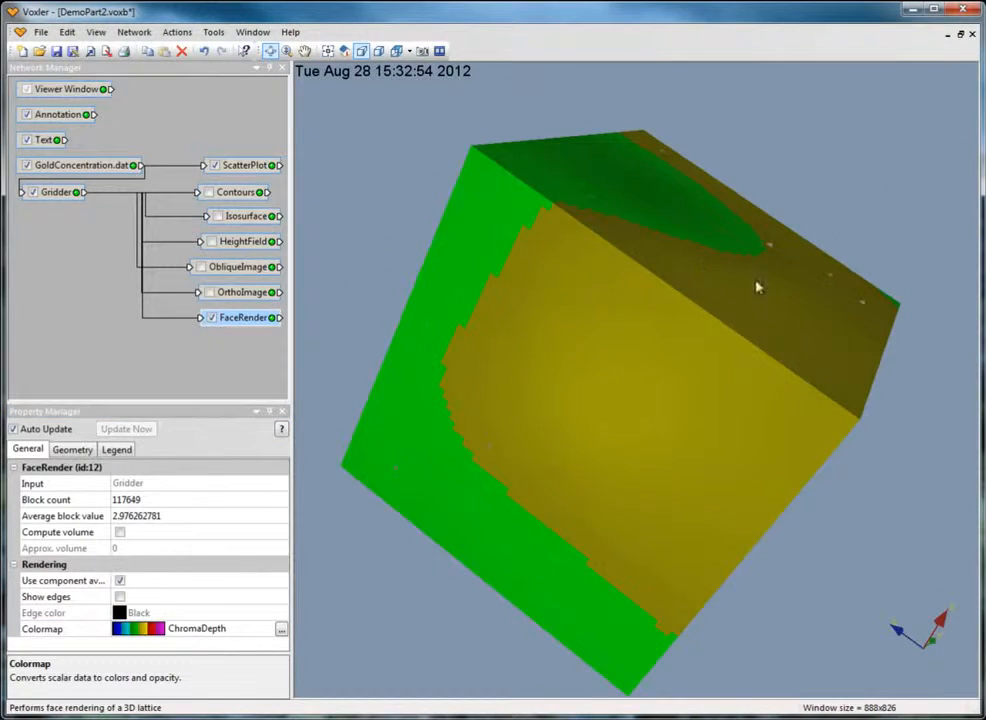
drag(757, 288, 654, 288)
drag(750, 288, 597, 404)
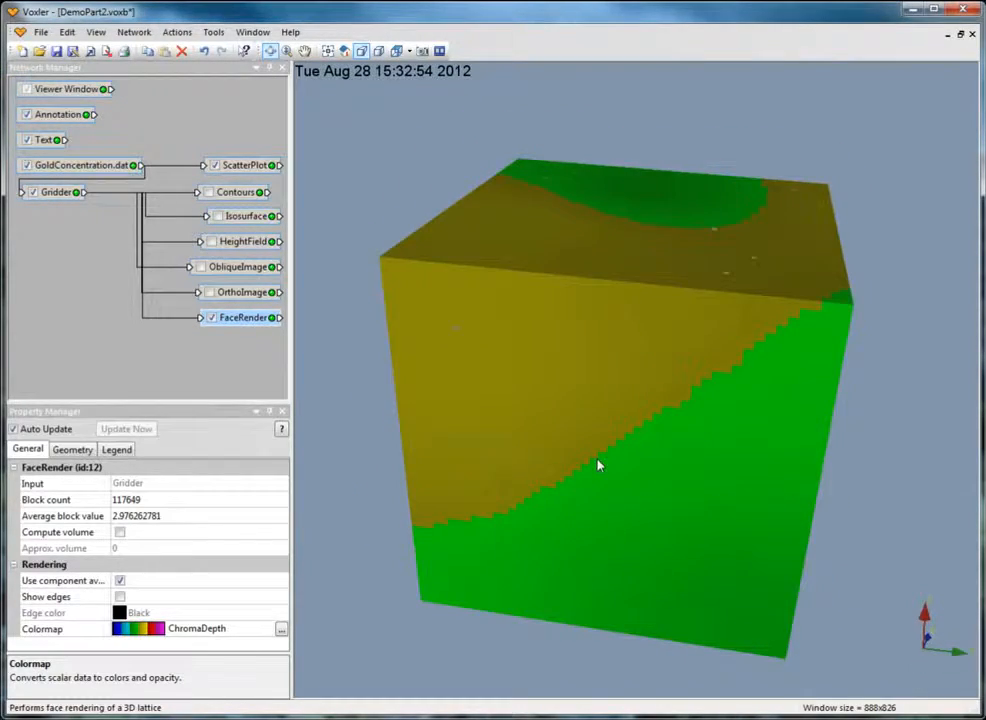
drag(601, 462, 606, 402)
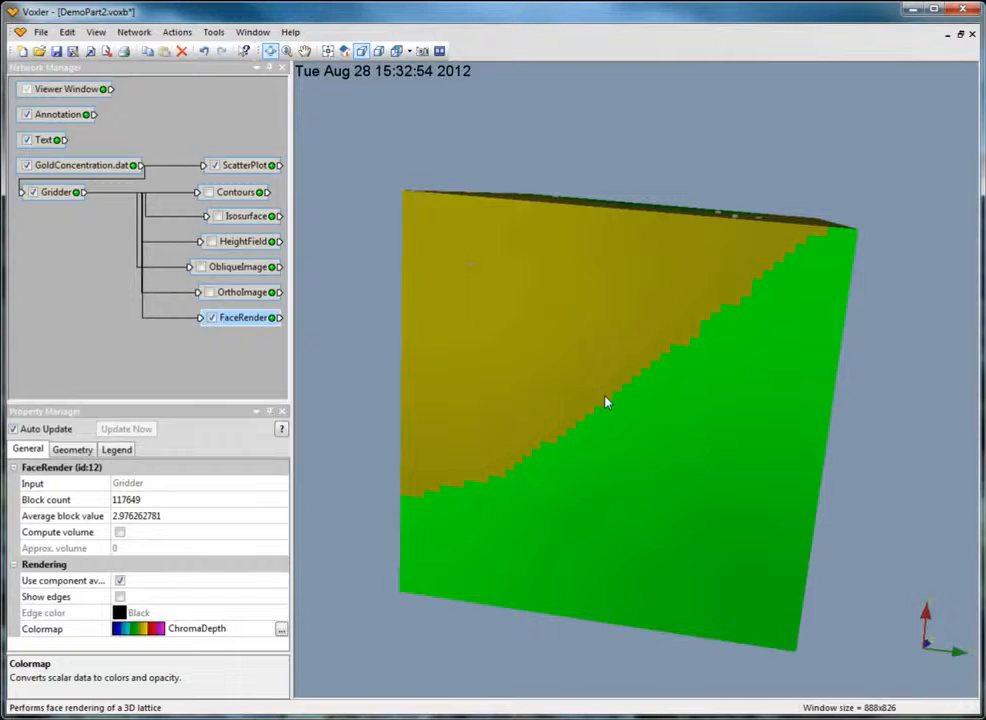
Hide the FaceRender module and attach a VolRender graphics output to the Gridder module.
click(210, 318)
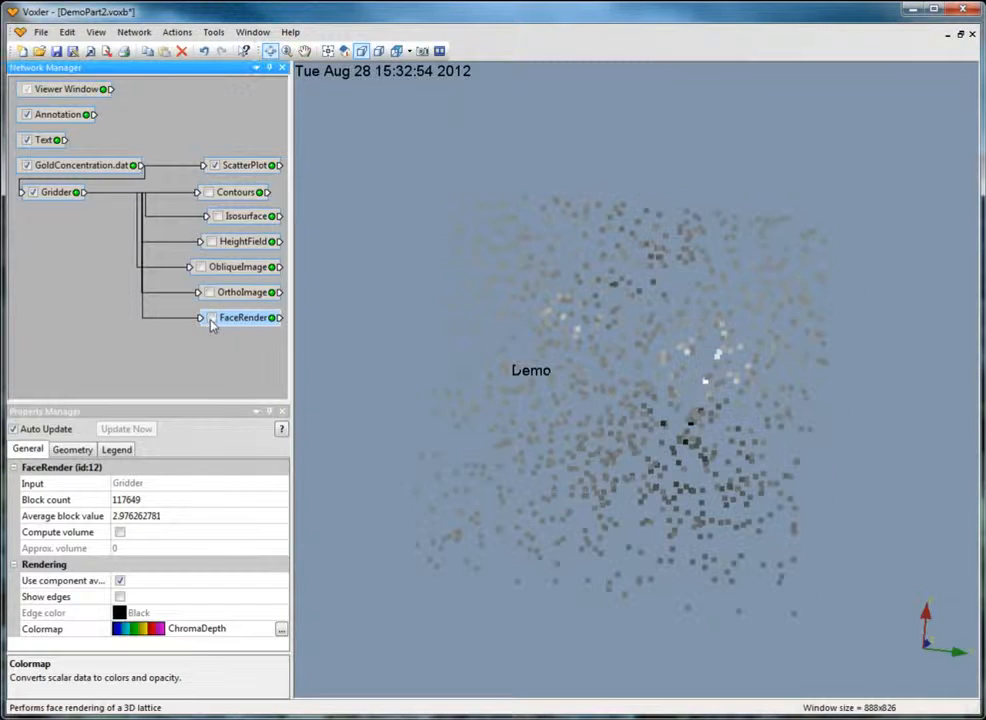
click(57, 193)
click(133, 32)
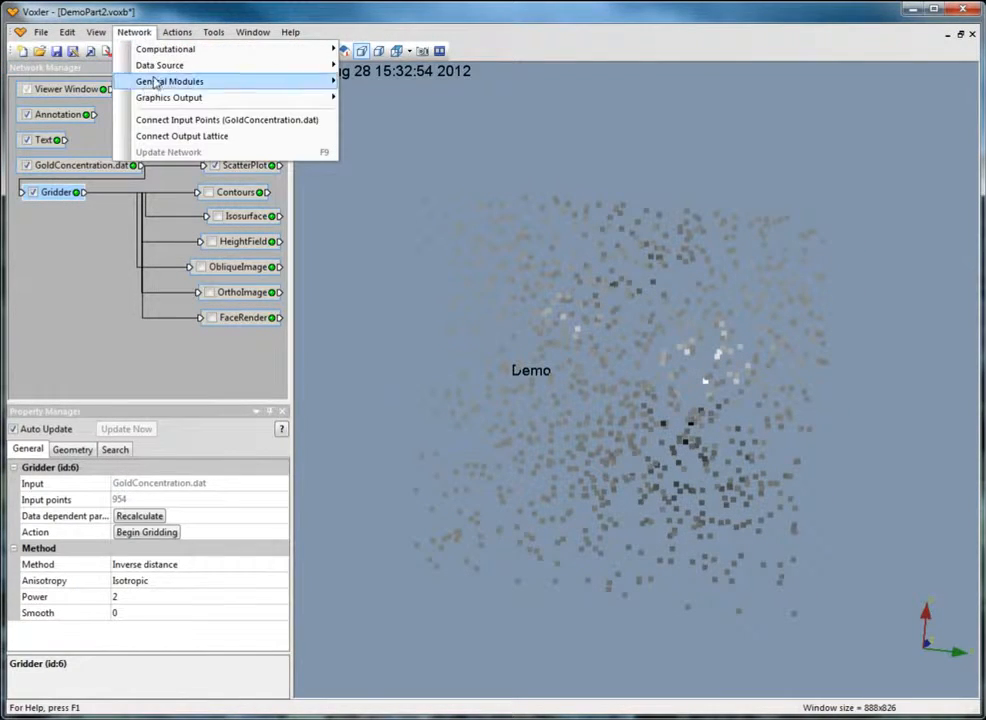
mouse_move(130, 97)
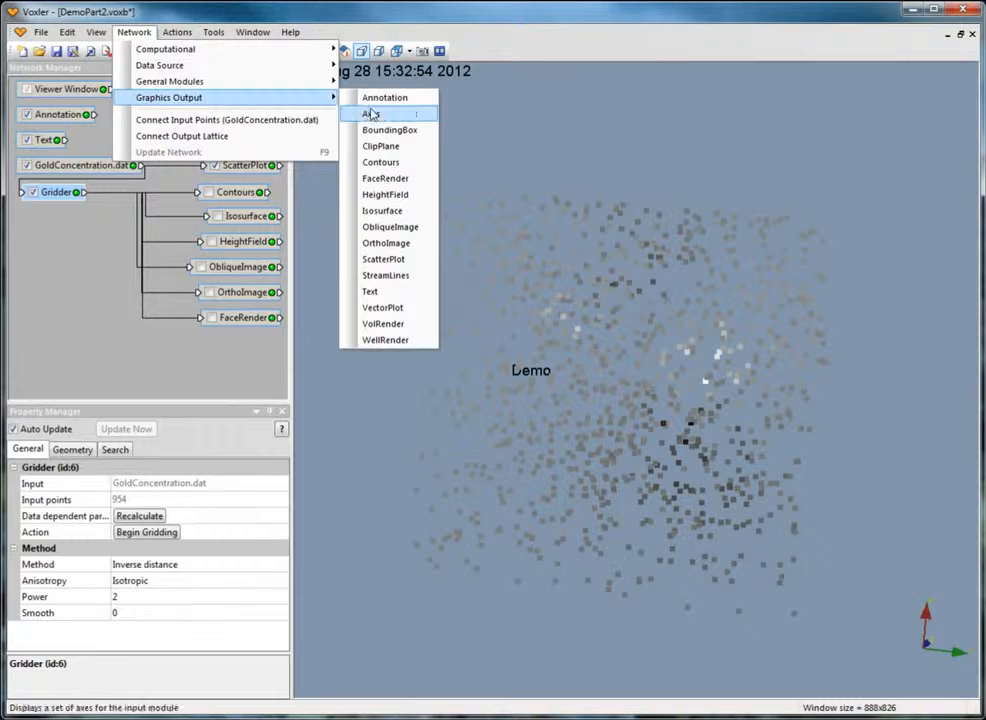
click(384, 324)
Set the VolRender colormap to ChromaDepth and inspect the rendered volume from several sides.
click(151, 566)
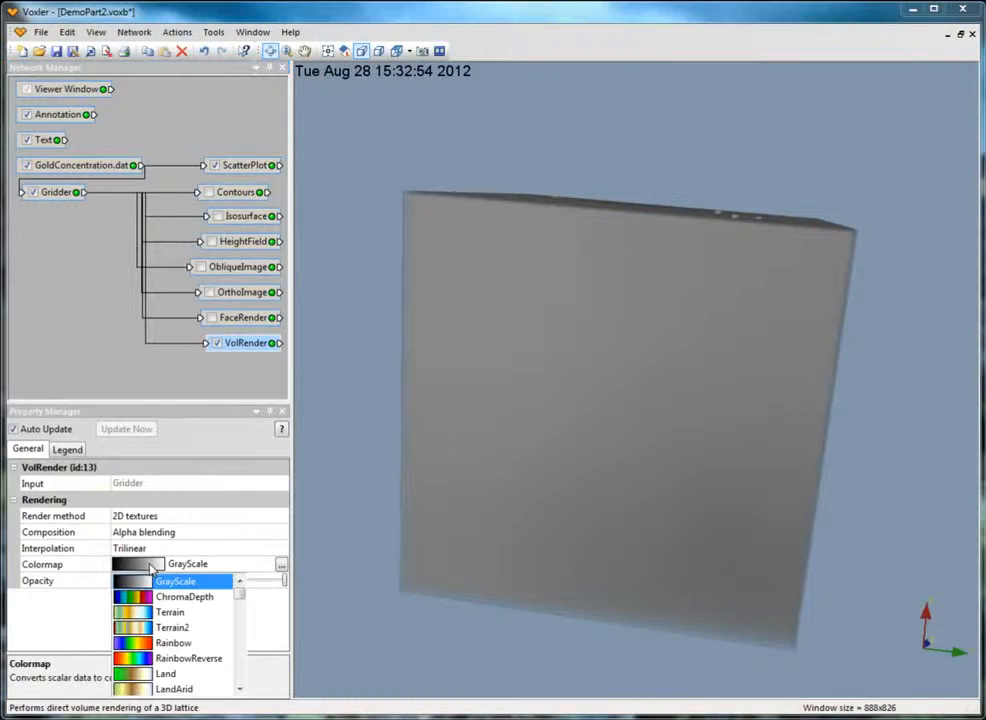
click(157, 597)
drag(594, 532, 539, 277)
drag(645, 518, 612, 301)
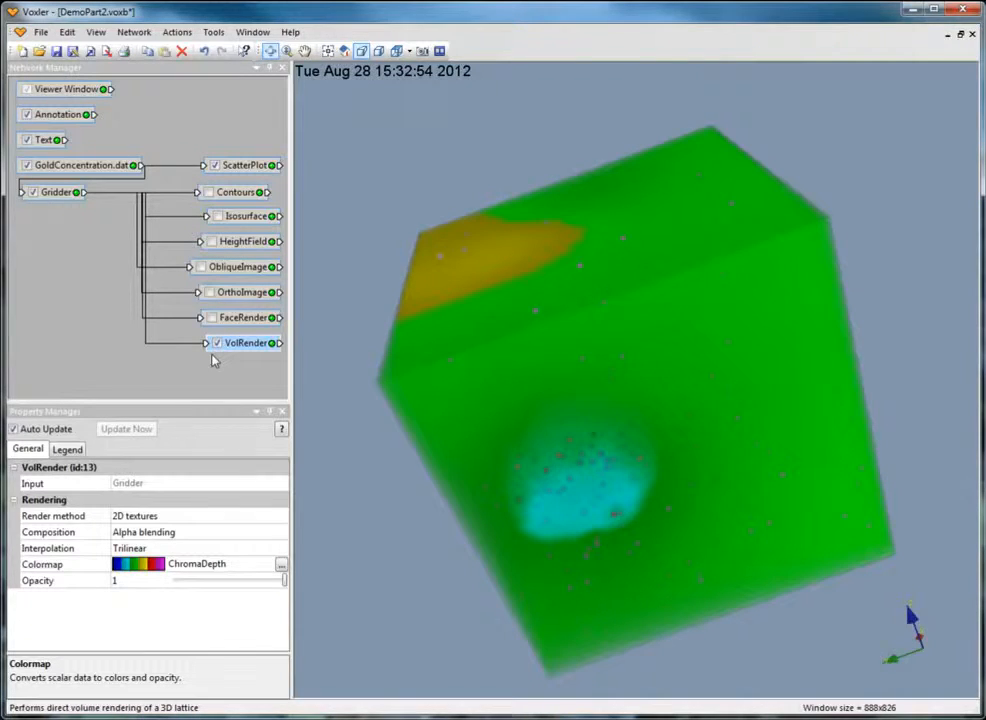
Start a new empty project in place of the DemoPart2 file.
click(41, 32)
click(62, 48)
click(504, 401)
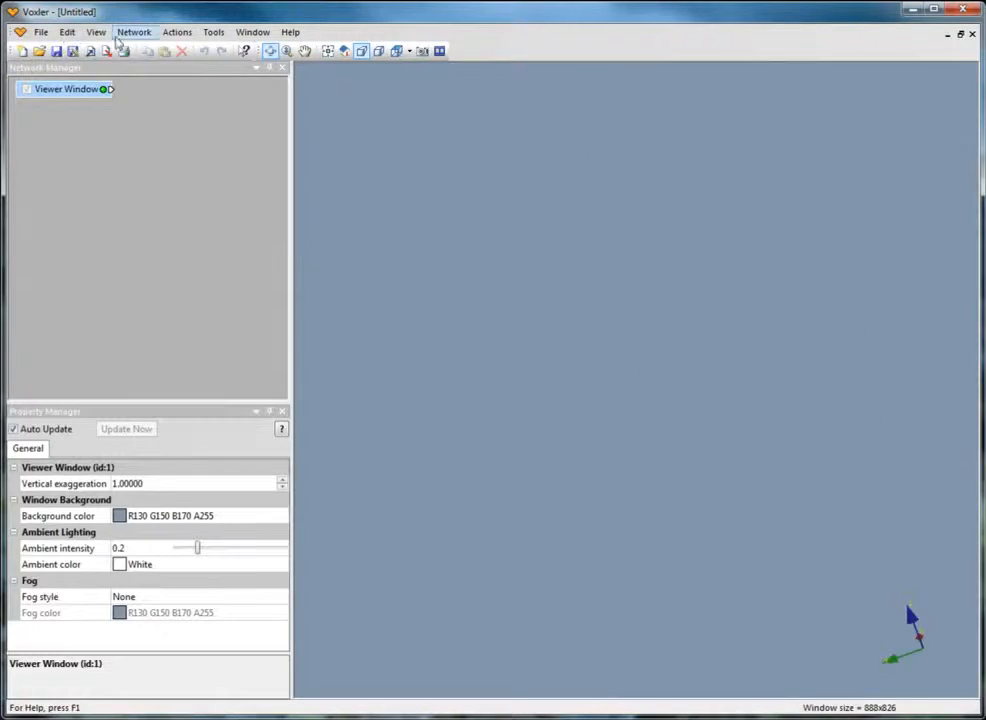
Add a TestLattice data source to the network and set its function to Vector vortex.
click(134, 32)
mouse_move(145, 66)
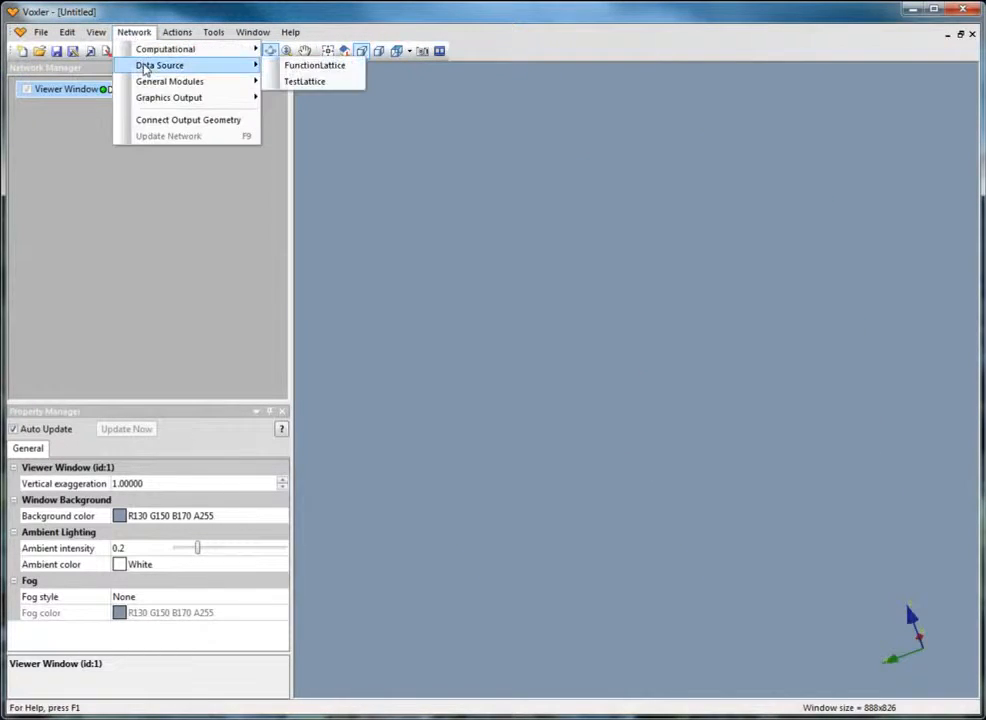
click(318, 83)
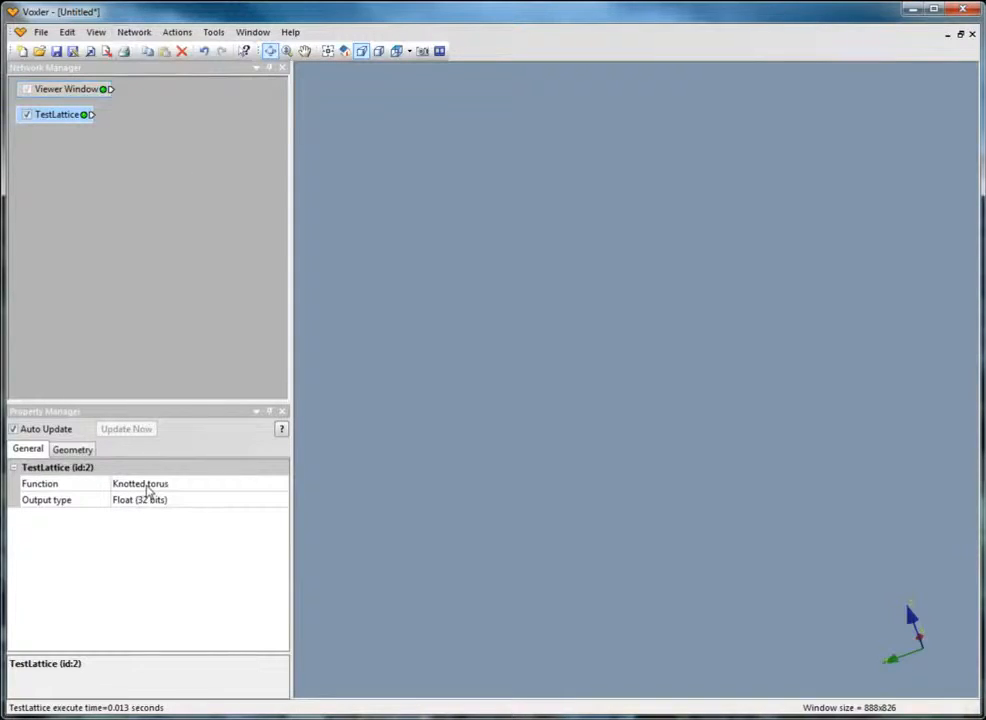
click(146, 486)
click(148, 490)
click(155, 522)
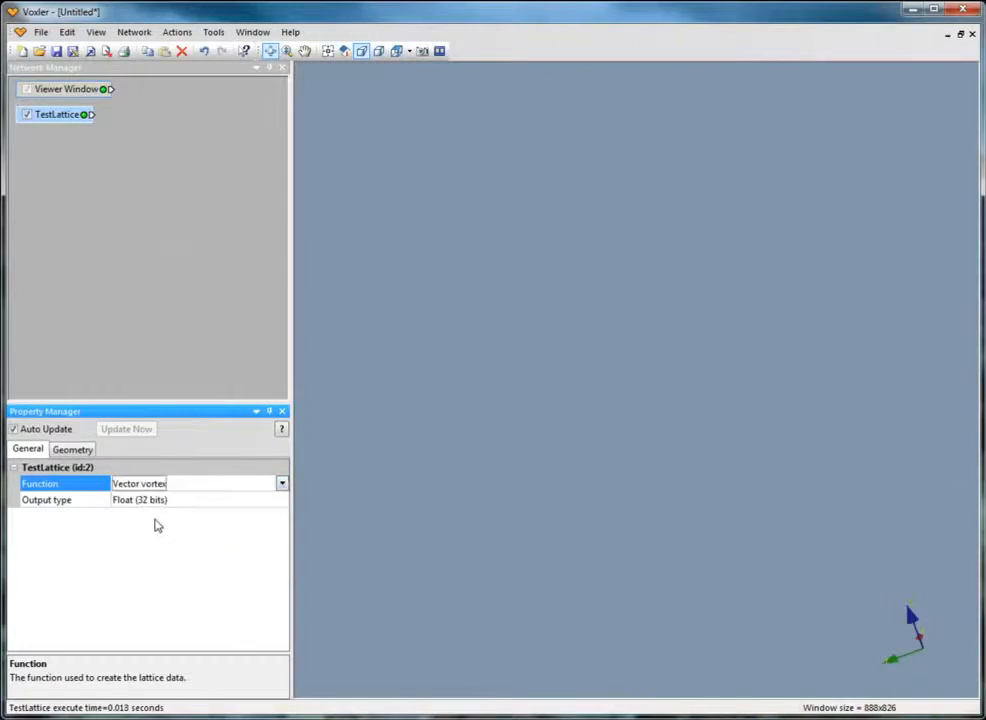
click(145, 174)
Attach a StreamLines graphics output to the TestLattice module and inspect the lines from the side.
click(72, 116)
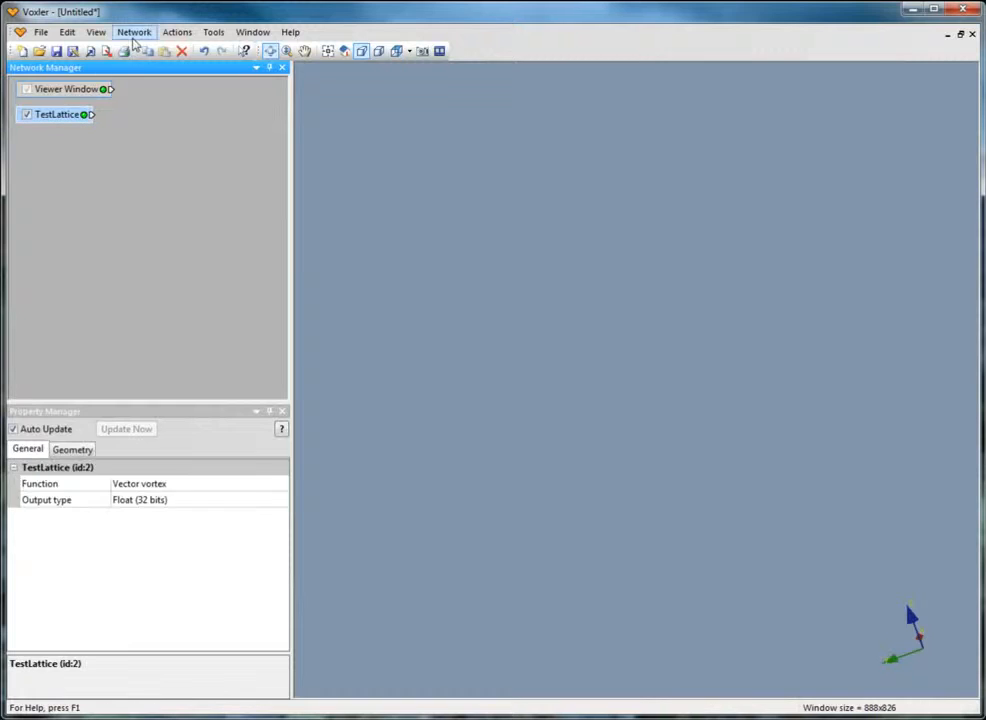
click(133, 33)
mouse_move(160, 98)
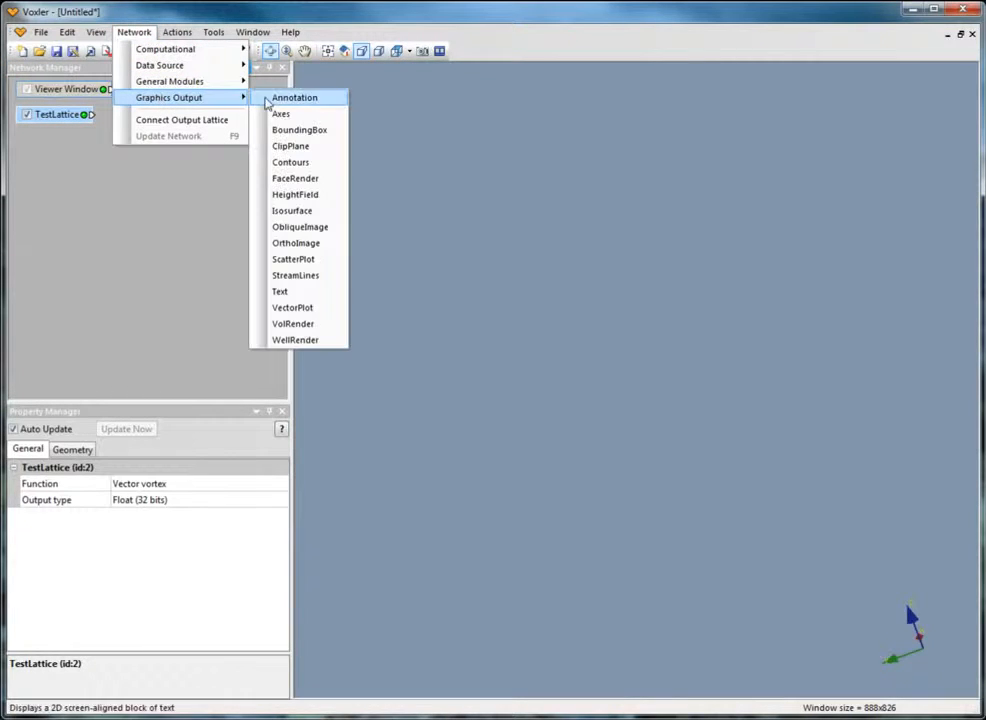
click(296, 275)
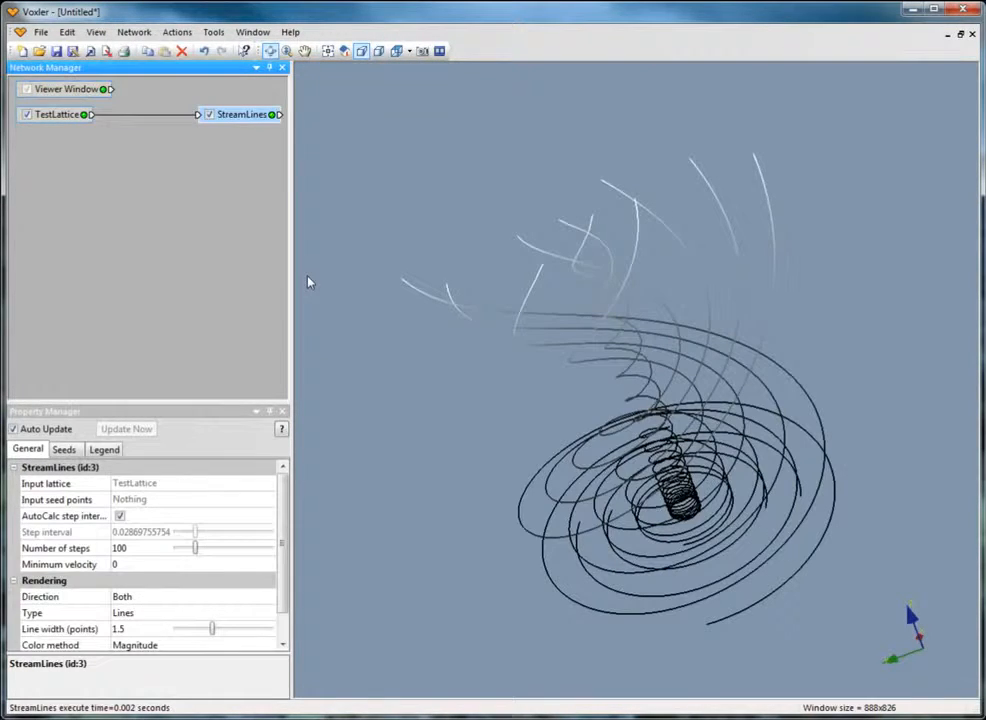
drag(642, 583, 480, 502)
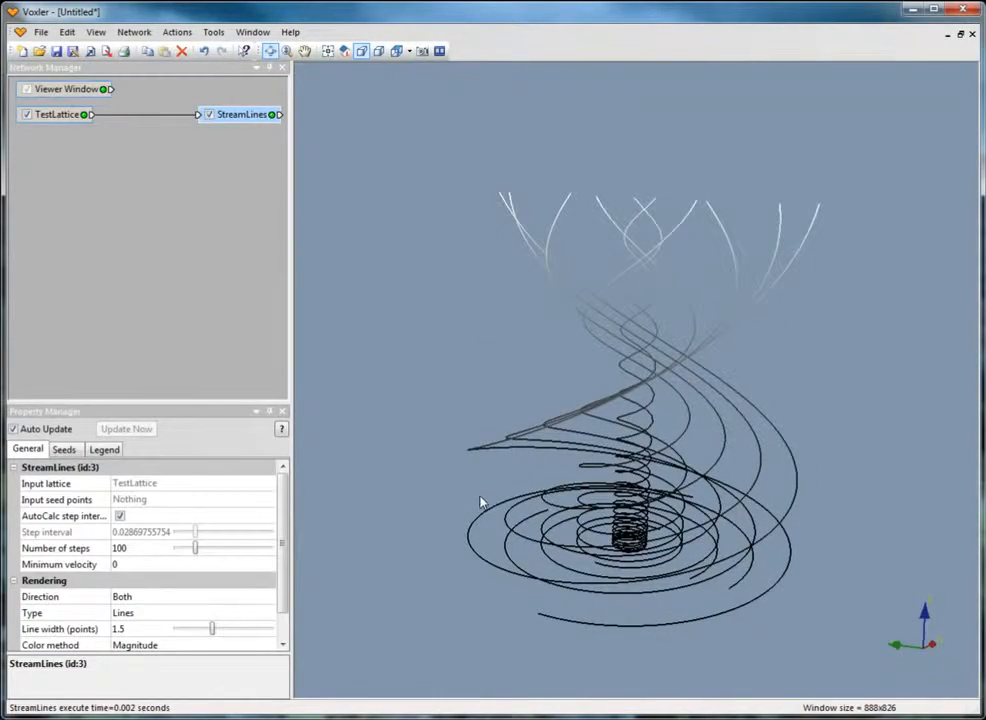
drag(619, 625, 638, 590)
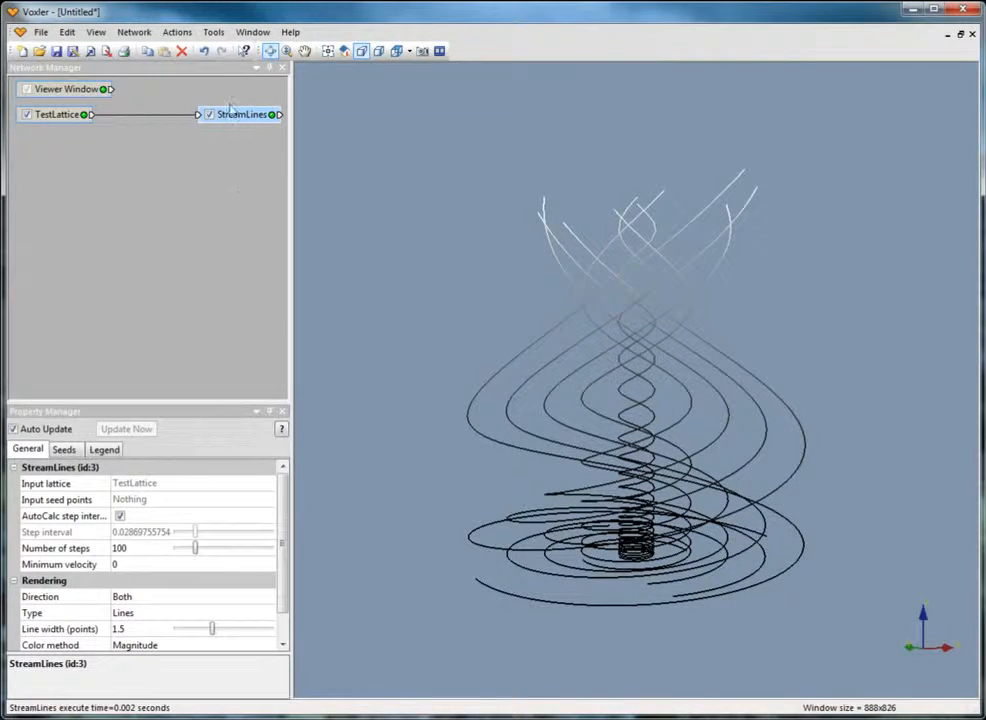
Hide the StreamLines module and attach a VectorPlot graphics output to the TestLattice module.
click(209, 116)
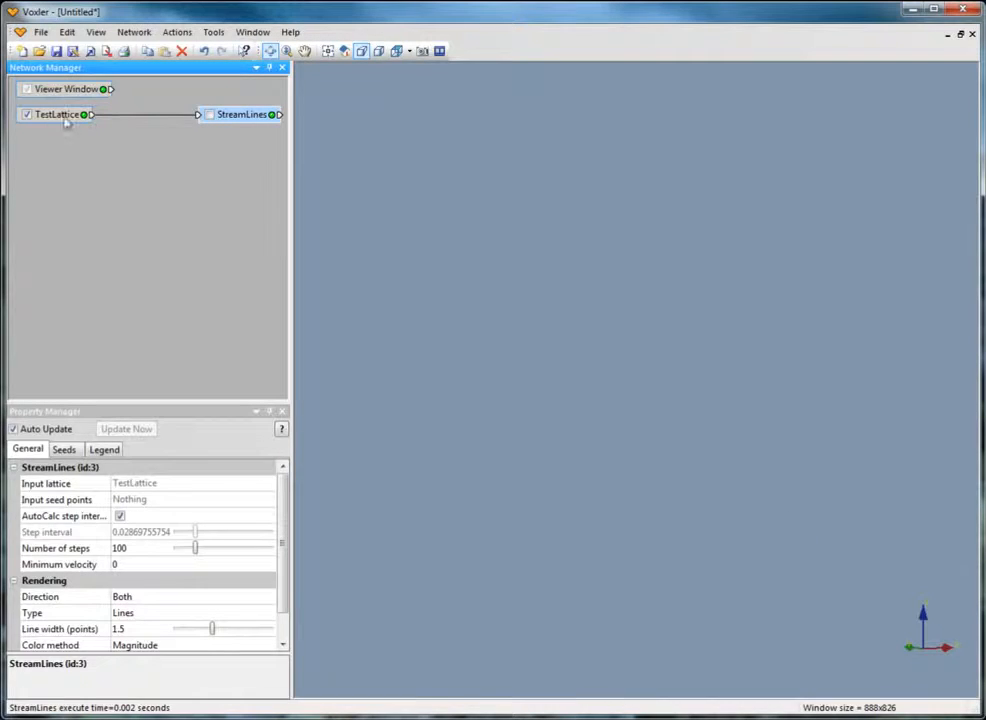
click(57, 114)
click(134, 32)
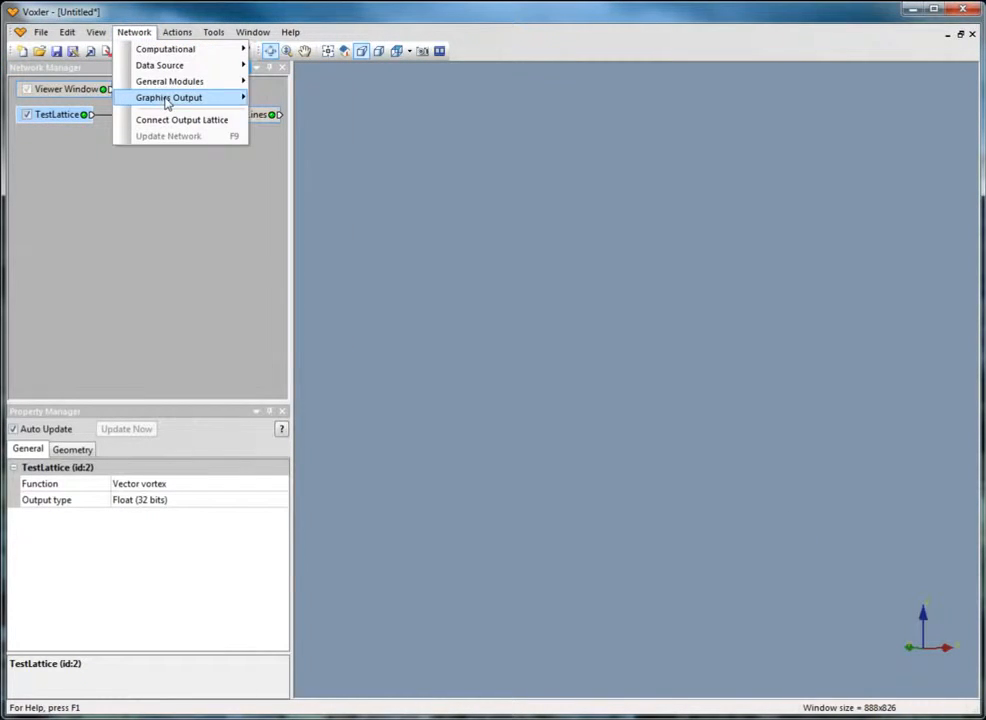
mouse_move(168, 97)
click(308, 309)
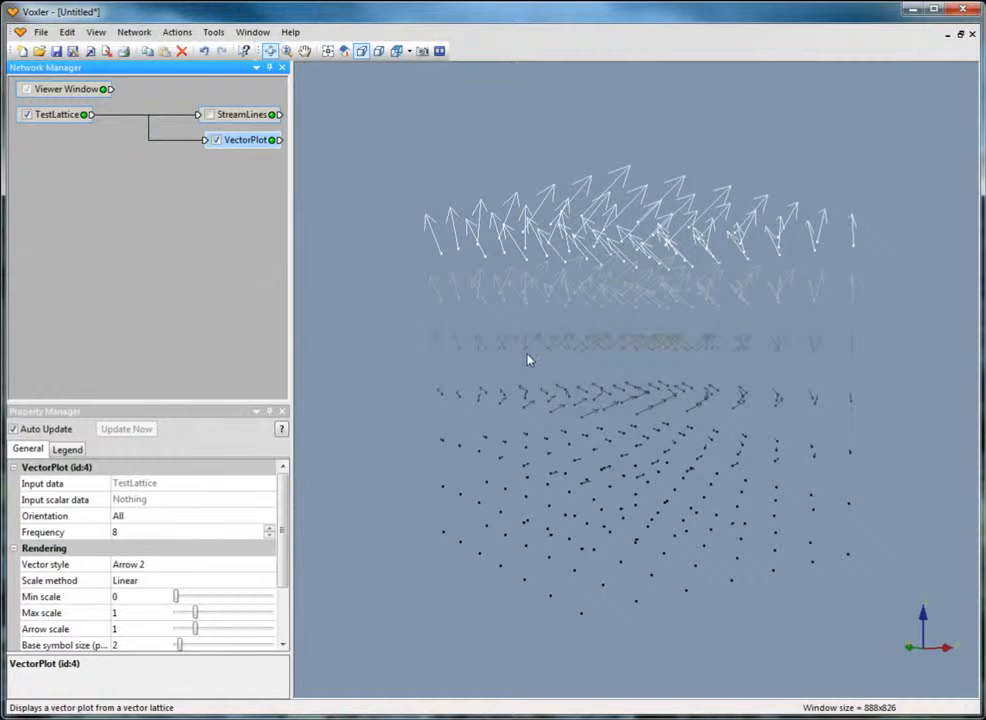
drag(529, 360, 660, 332)
drag(487, 443, 768, 469)
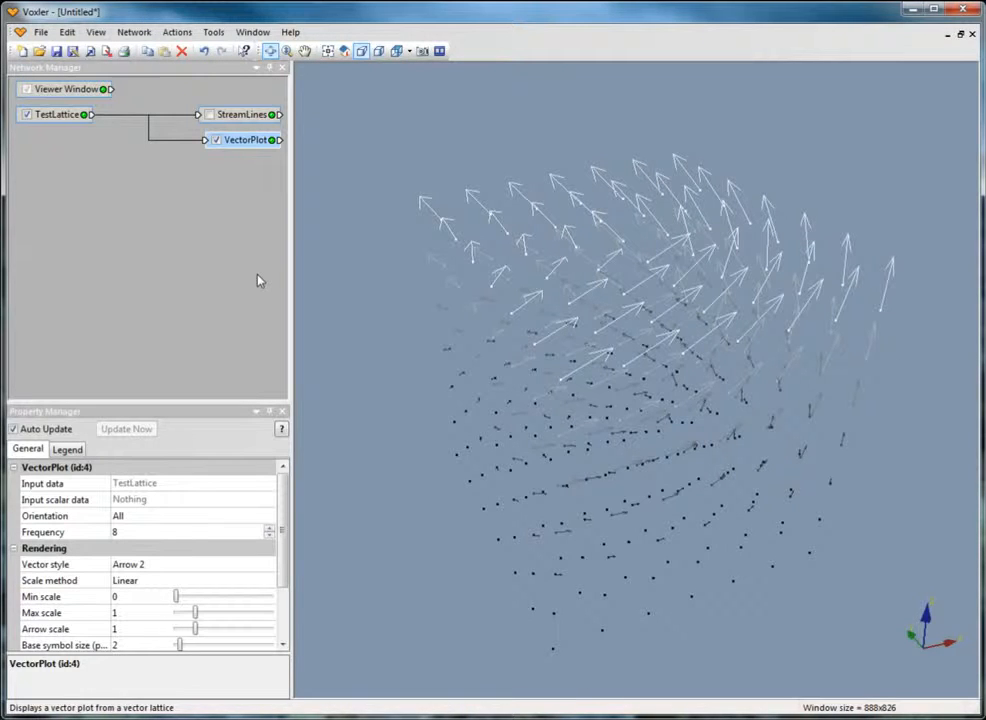
Attach an Axes graphics output to the VectorPlot module.
click(134, 31)
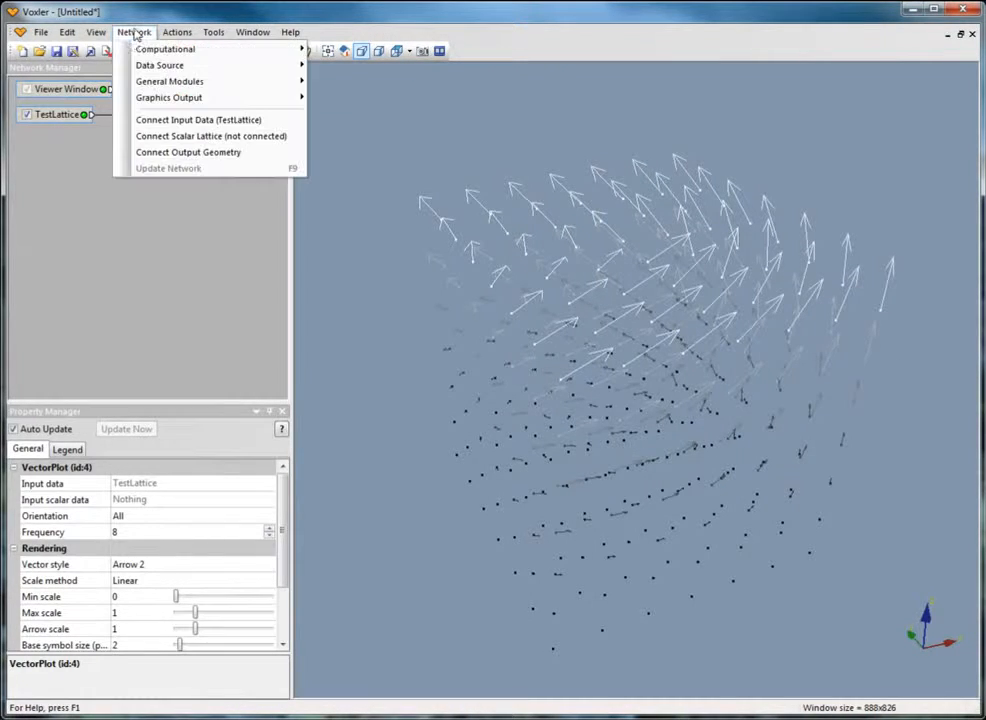
mouse_move(153, 100)
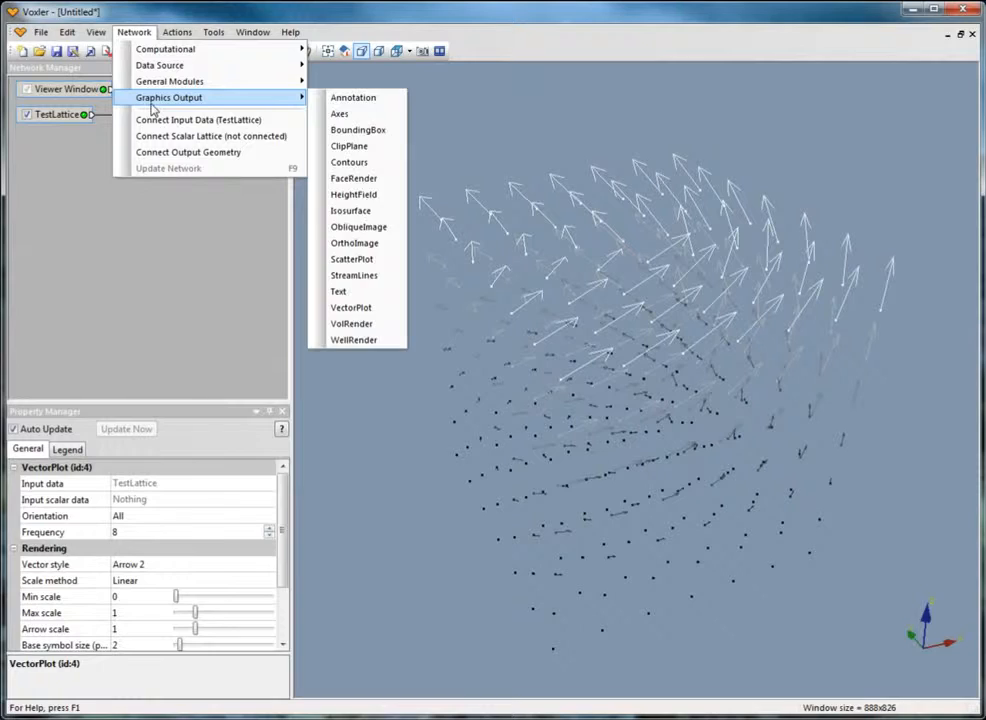
click(364, 114)
drag(584, 548, 572, 388)
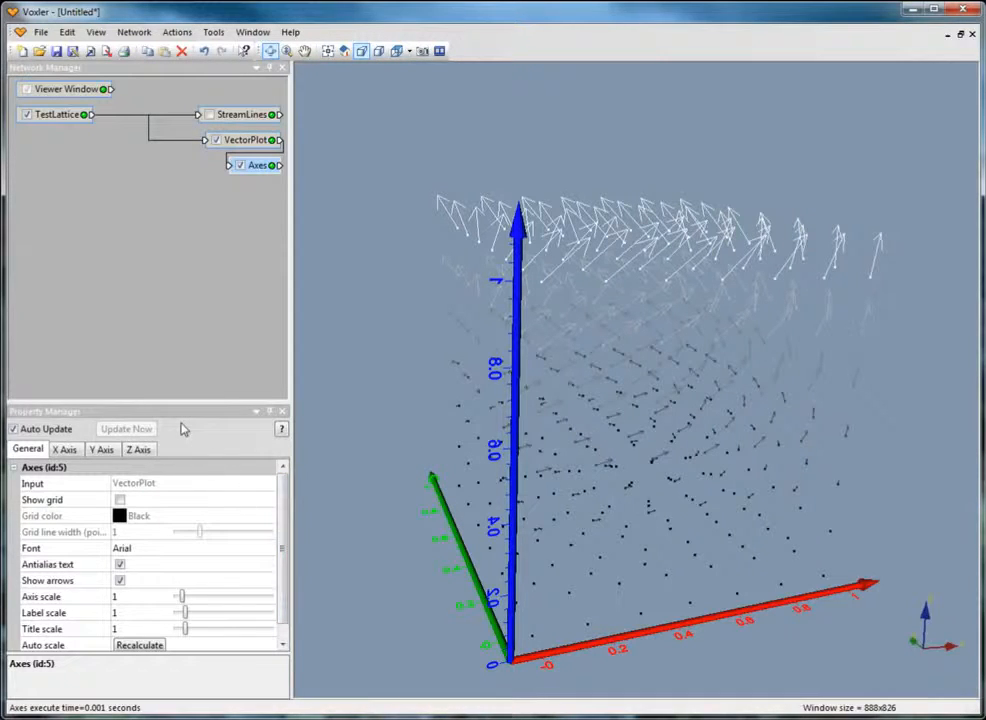
Attach a BoundingBox graphics output to the TestLattice module.
click(44, 116)
click(134, 32)
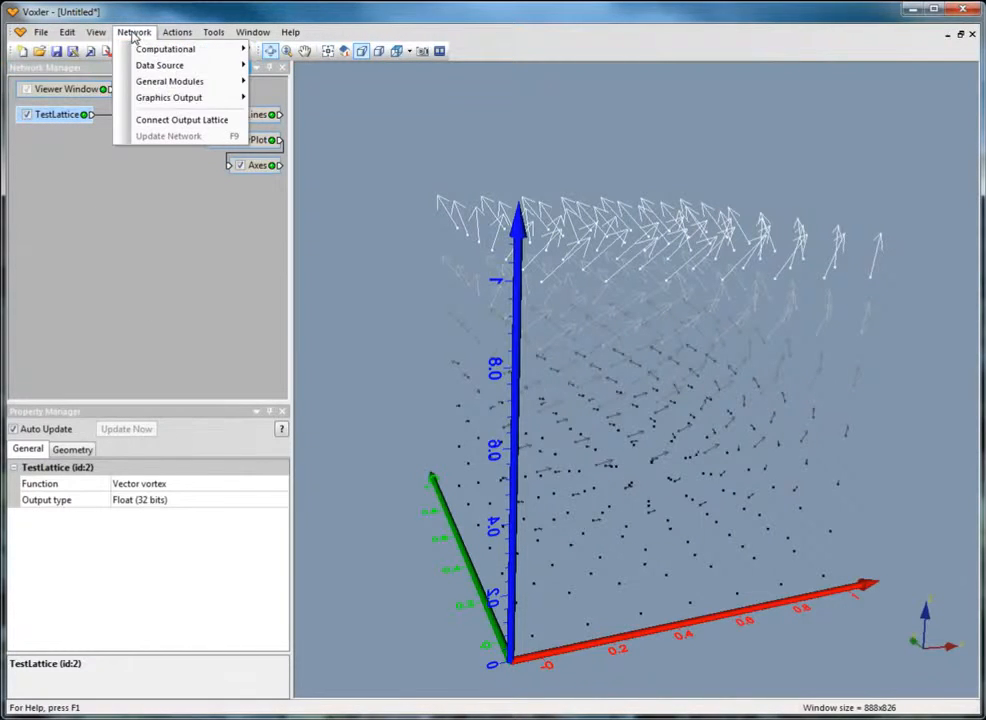
mouse_move(216, 104)
click(297, 133)
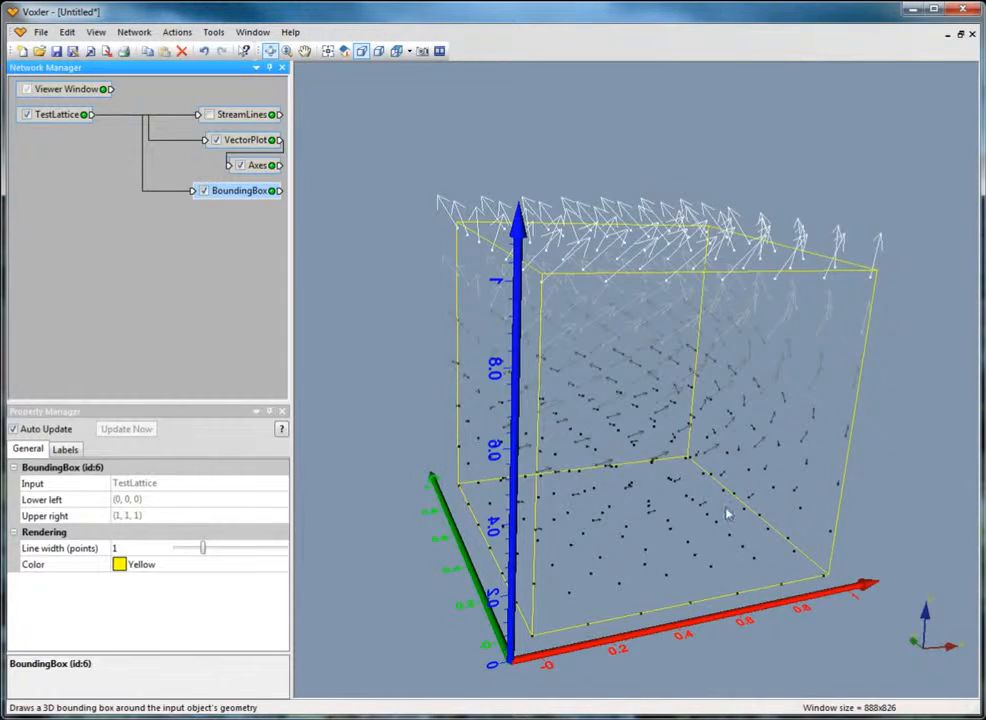
Examine the vector plot together with its axes and bounding box from several sides.
drag(727, 514, 609, 433)
drag(788, 361, 535, 413)
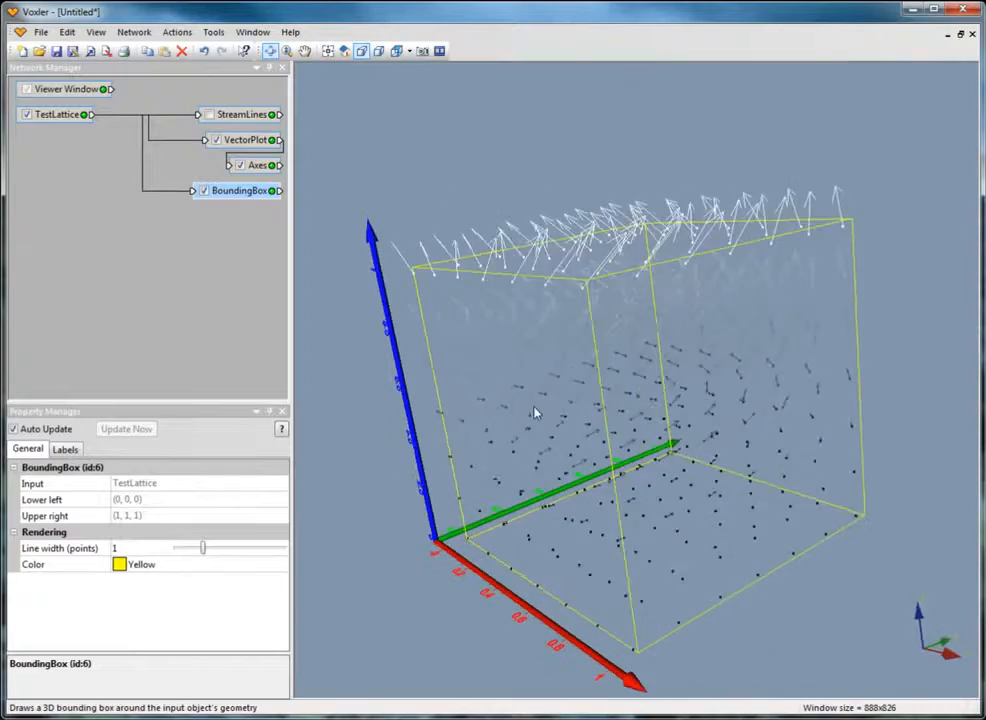
drag(797, 337, 491, 407)
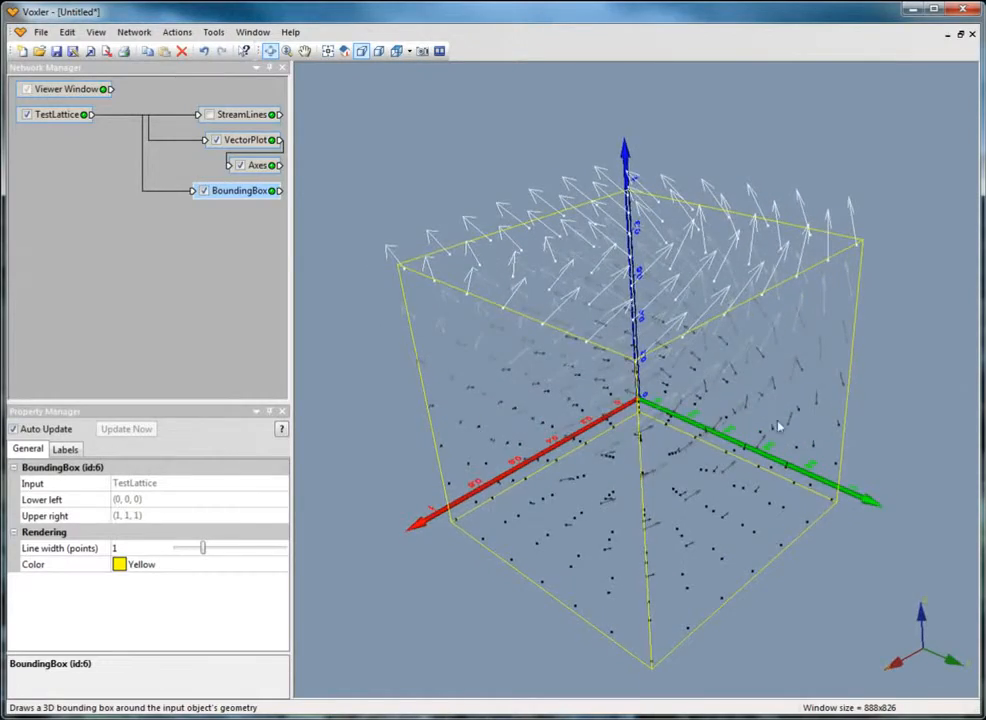
drag(779, 424, 644, 364)
drag(851, 386, 750, 462)
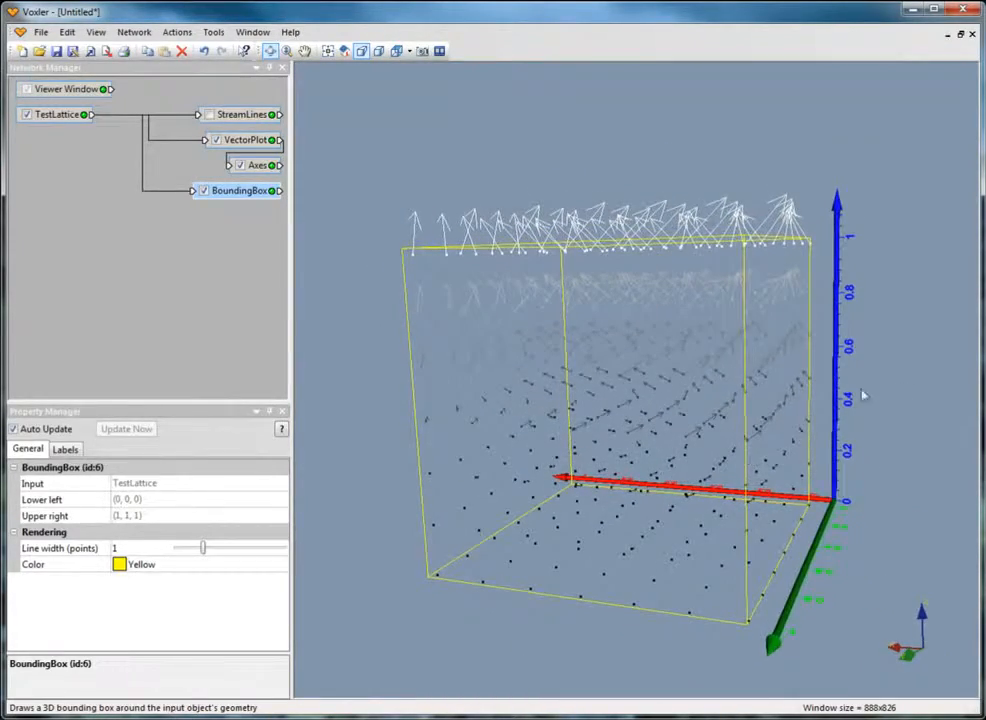
drag(863, 396, 590, 345)
drag(576, 399, 637, 559)
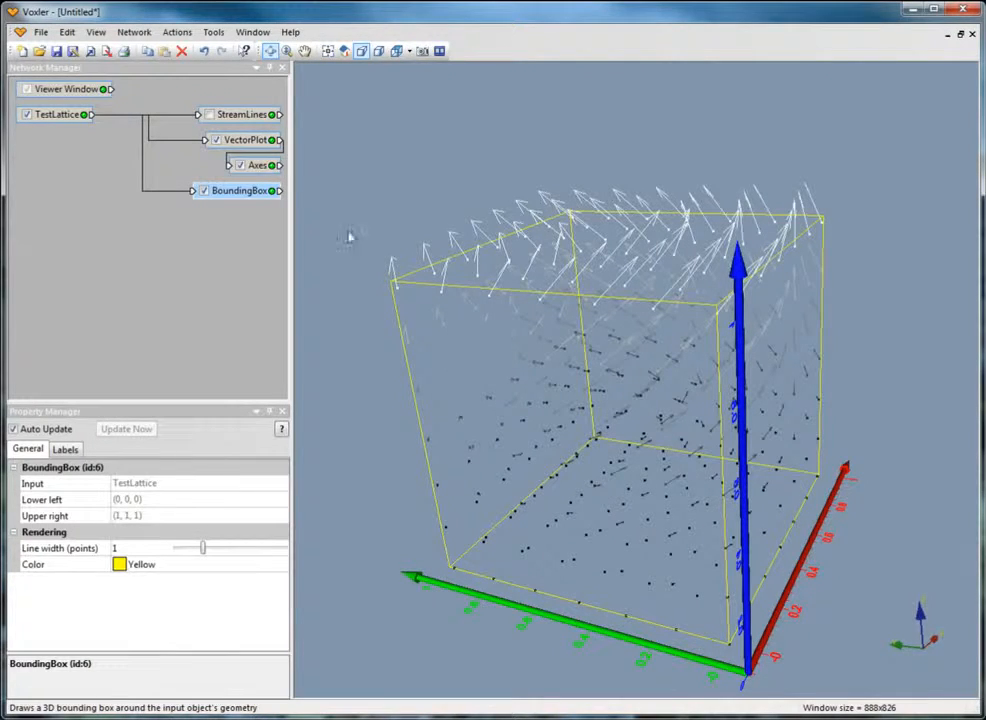
Attach a ClipPlane graphics output to the VectorPlot module.
click(218, 142)
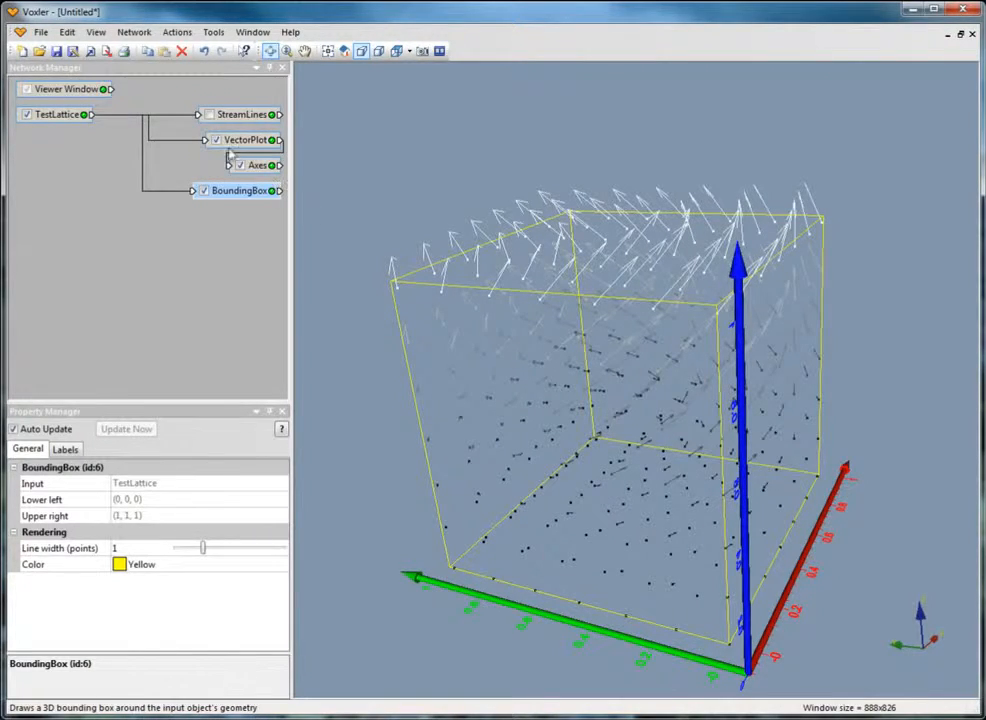
click(136, 36)
mouse_move(163, 85)
mouse_move(165, 100)
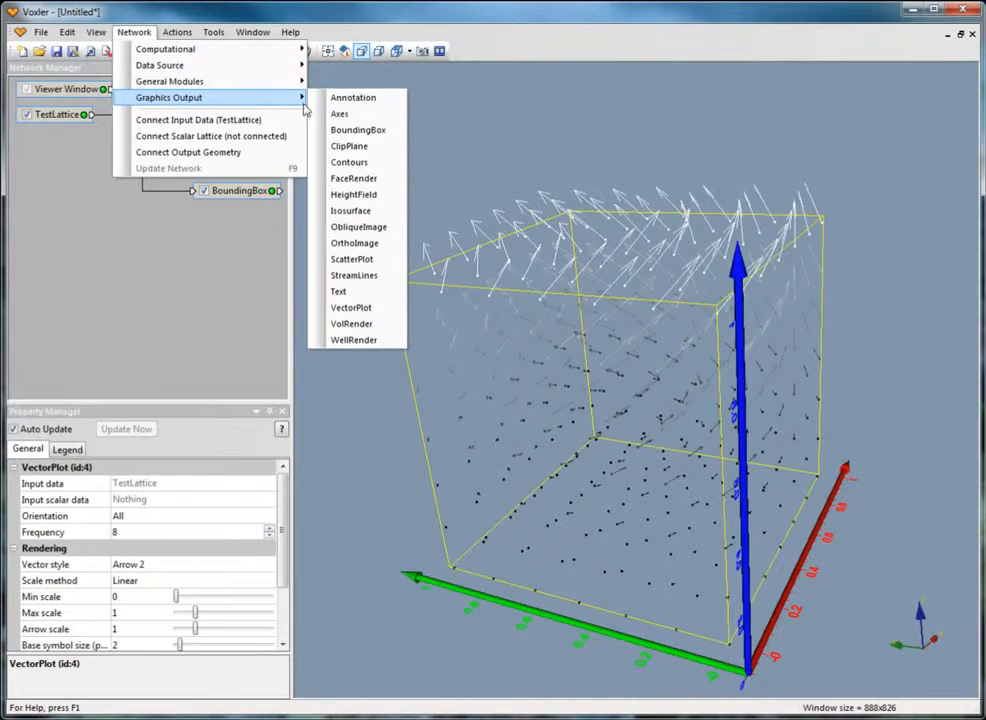
click(352, 145)
Set the clip plane's distance from center to about 0.2 and enable swapping of the clip direction.
drag(540, 511, 457, 386)
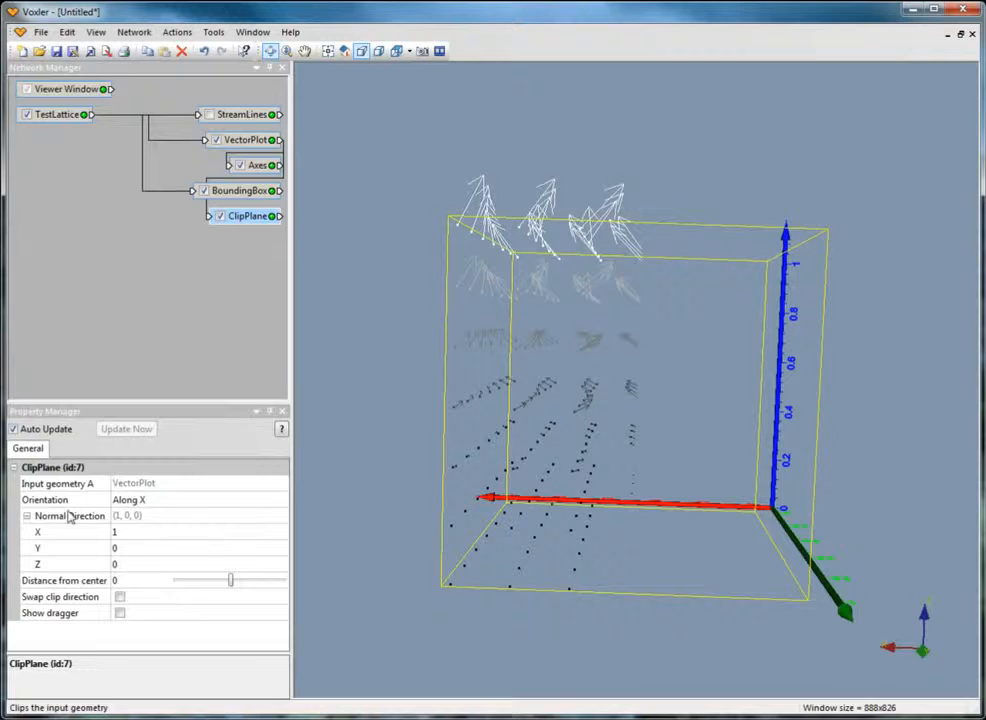
mouse_move(230, 580)
mouse_down()
mouse_move(249, 583)
mouse_move(220, 579)
mouse_move(241, 580)
mouse_up()
click(120, 597)
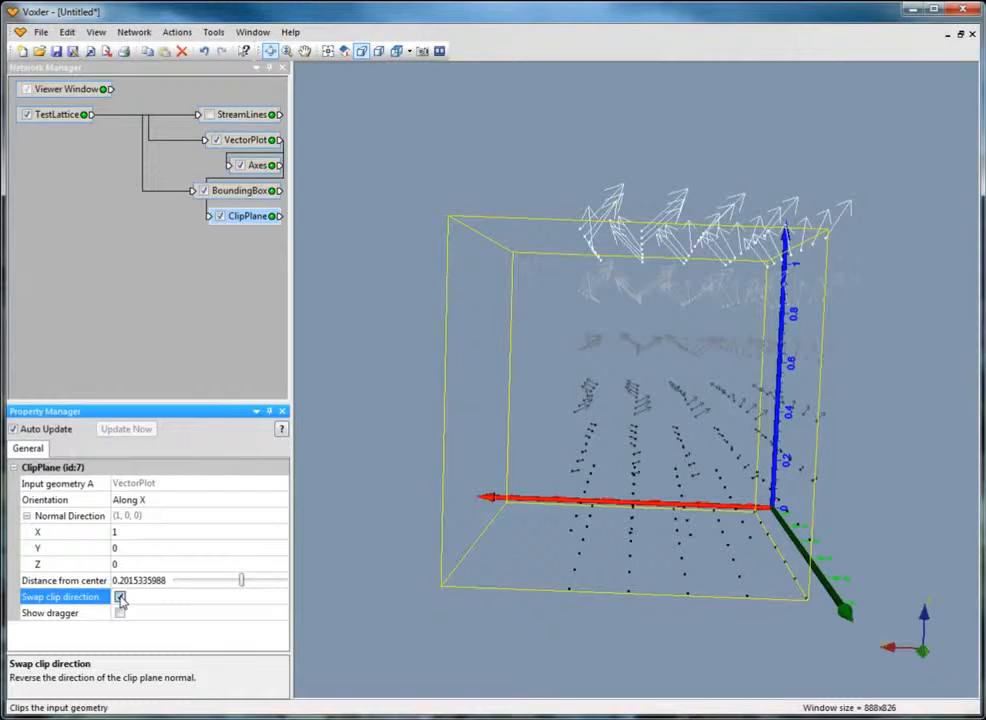
click(120, 598)
click(120, 598)
Start a new empty project without saving the changes to the current one.
click(41, 31)
click(60, 48)
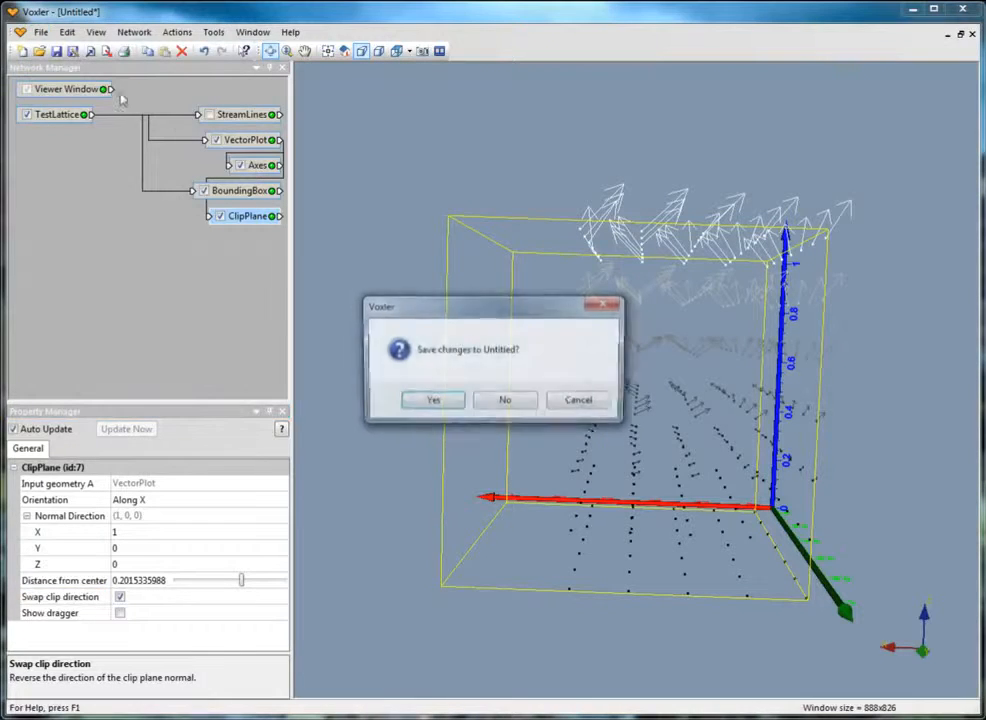
click(509, 404)
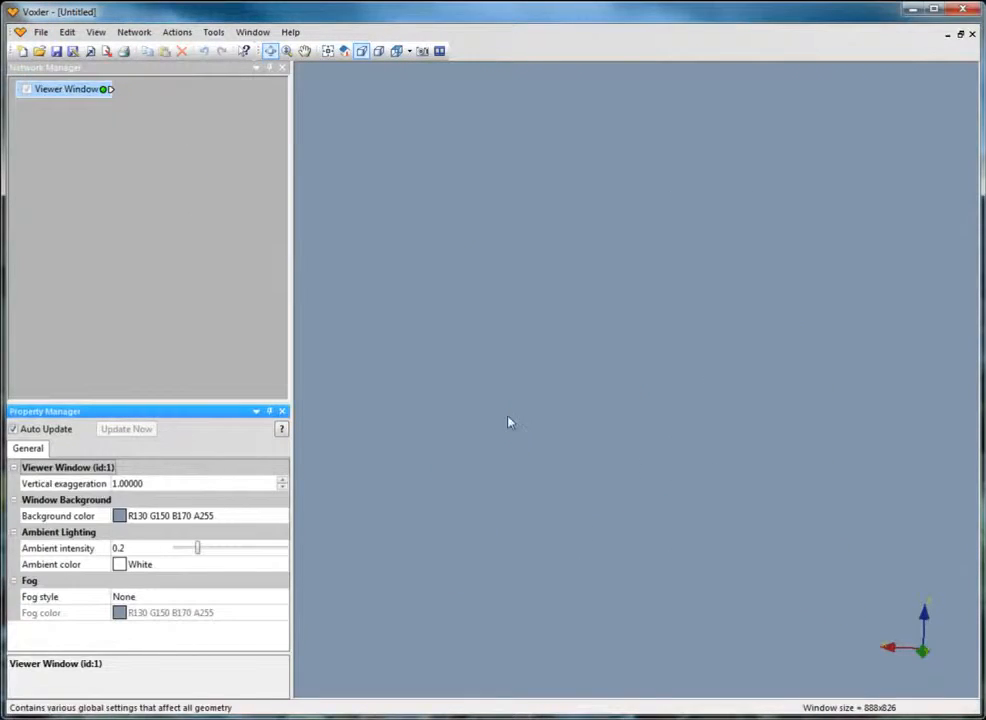
Choose Sample Well Data.dat from the Samples folder for import and accept the default delimited data import options.
click(41, 32)
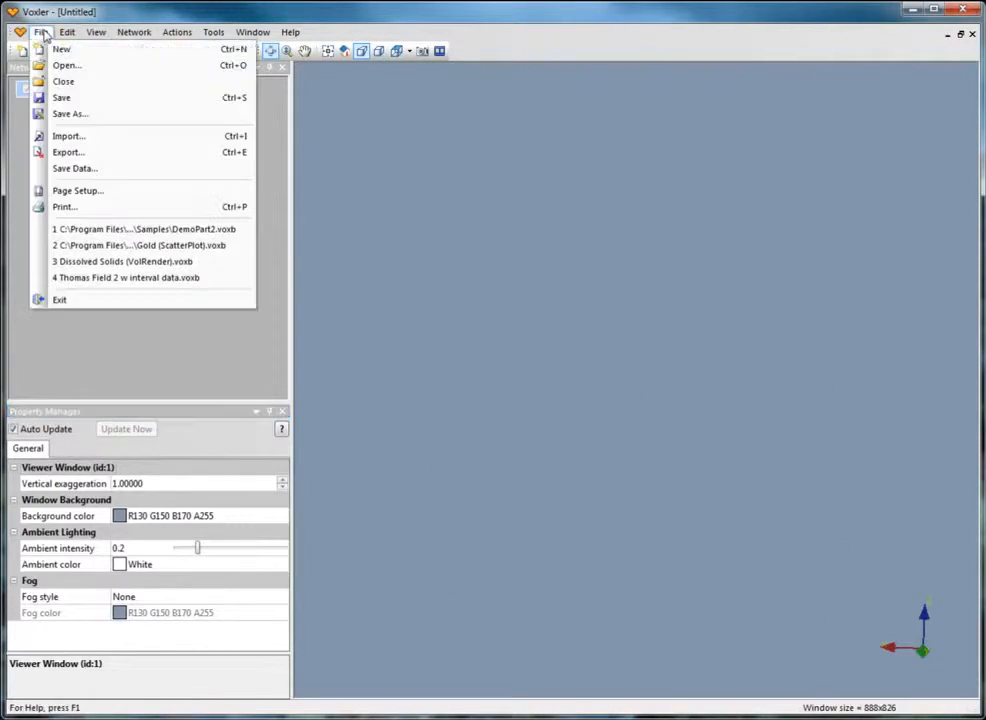
click(77, 136)
click(439, 367)
key(s)
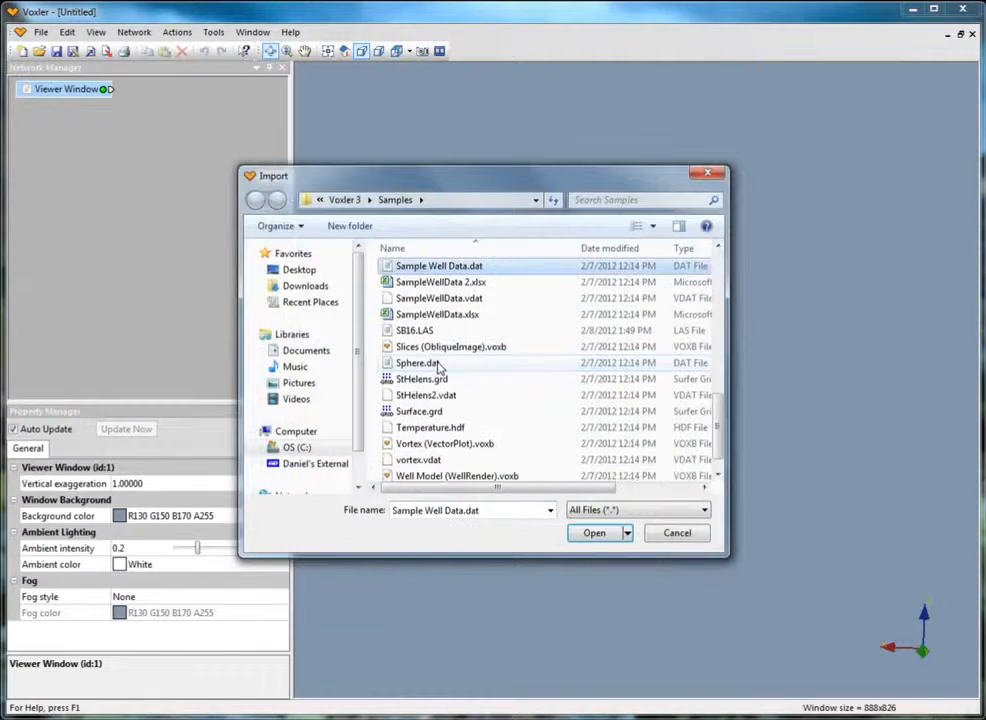
click(455, 266)
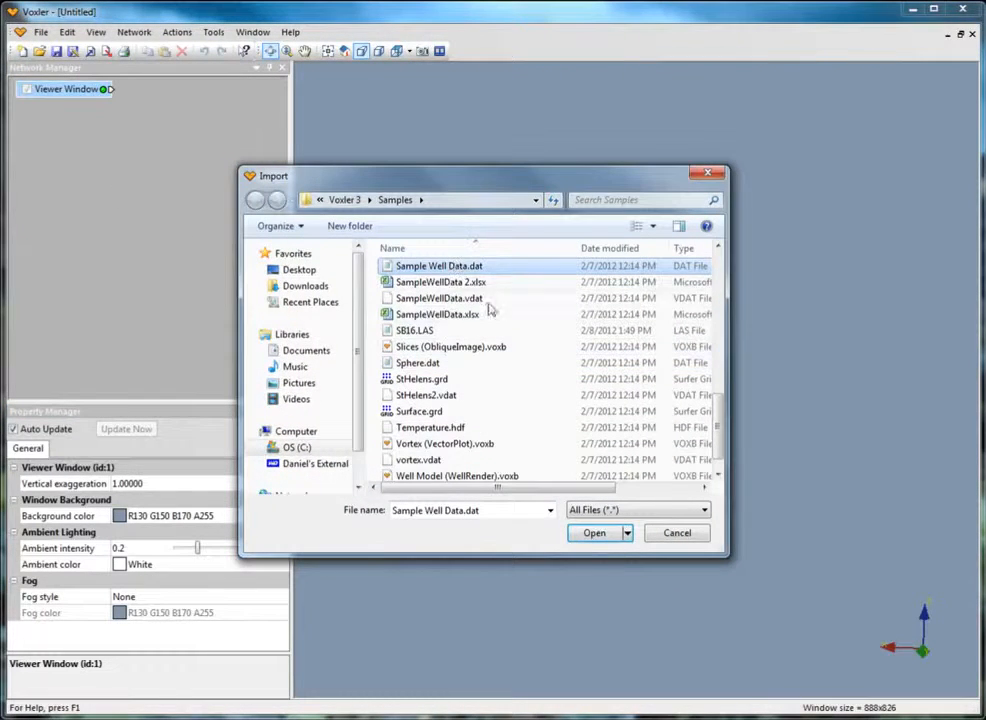
click(594, 533)
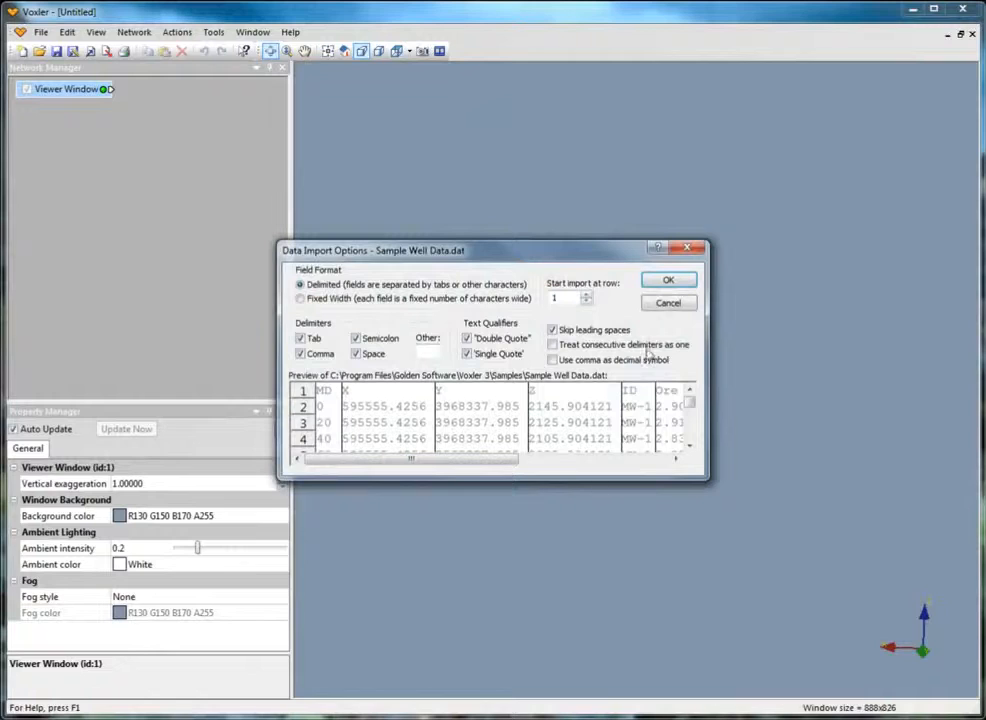
click(668, 281)
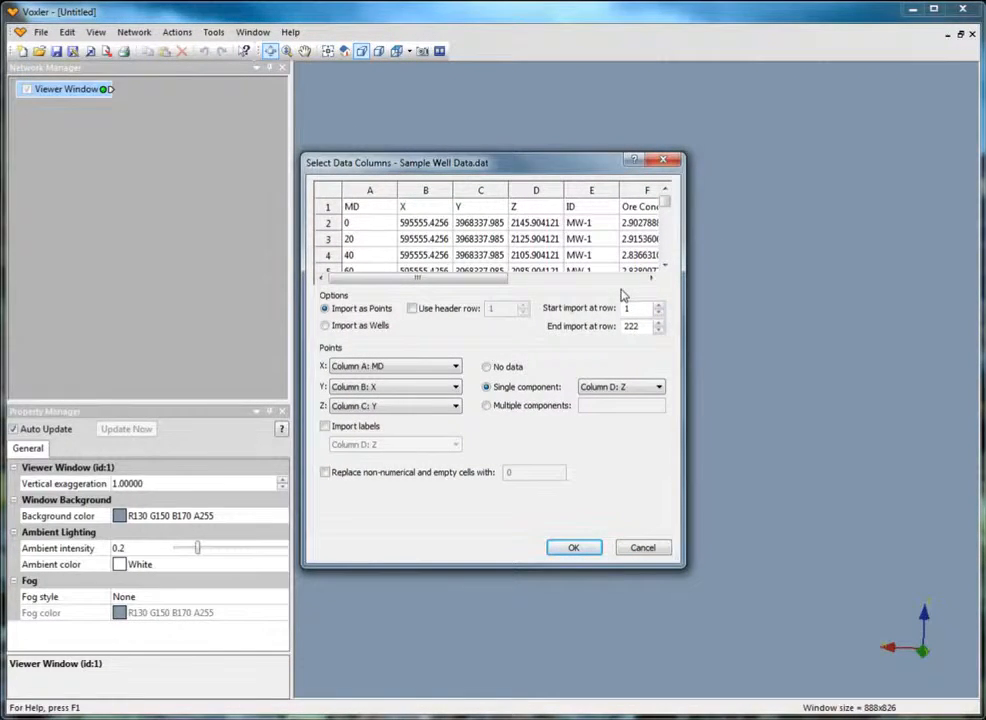
Import the data columns as wells, using row 1 as the header row.
click(326, 325)
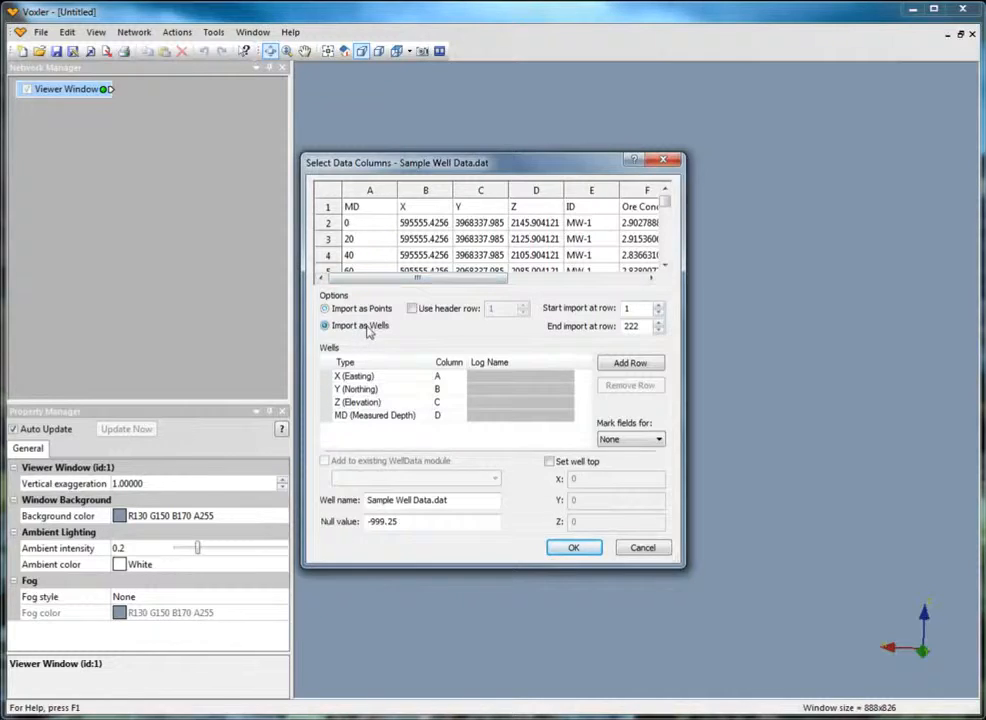
click(418, 310)
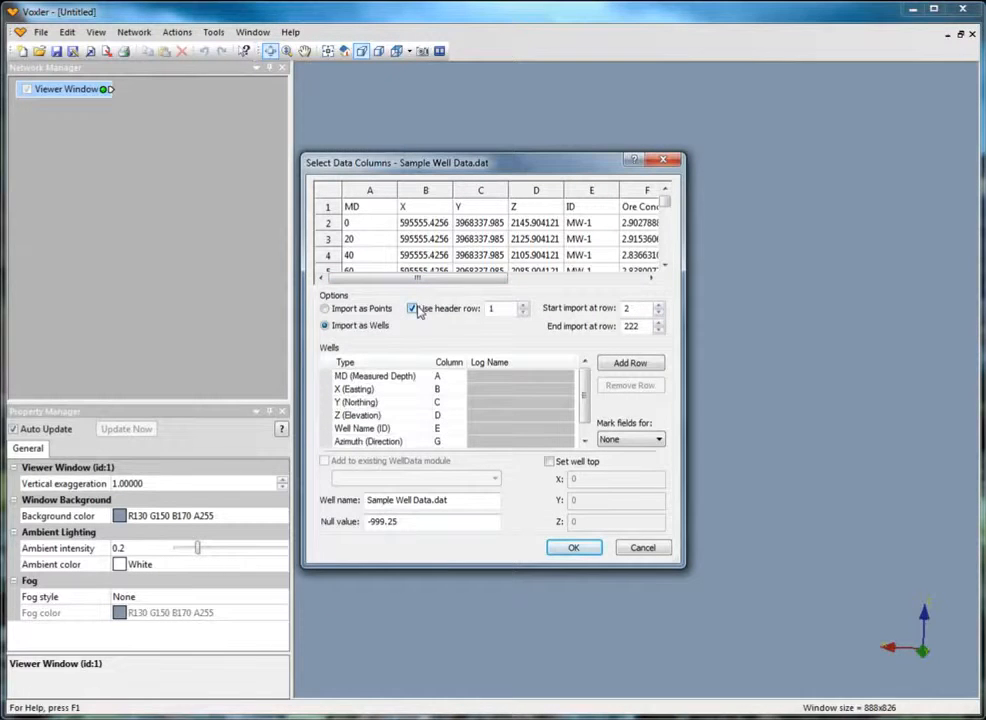
click(580, 549)
Compute the well paths of the WellData module with the minimum curvature method and attach a WellRender graphics output to it.
click(80, 449)
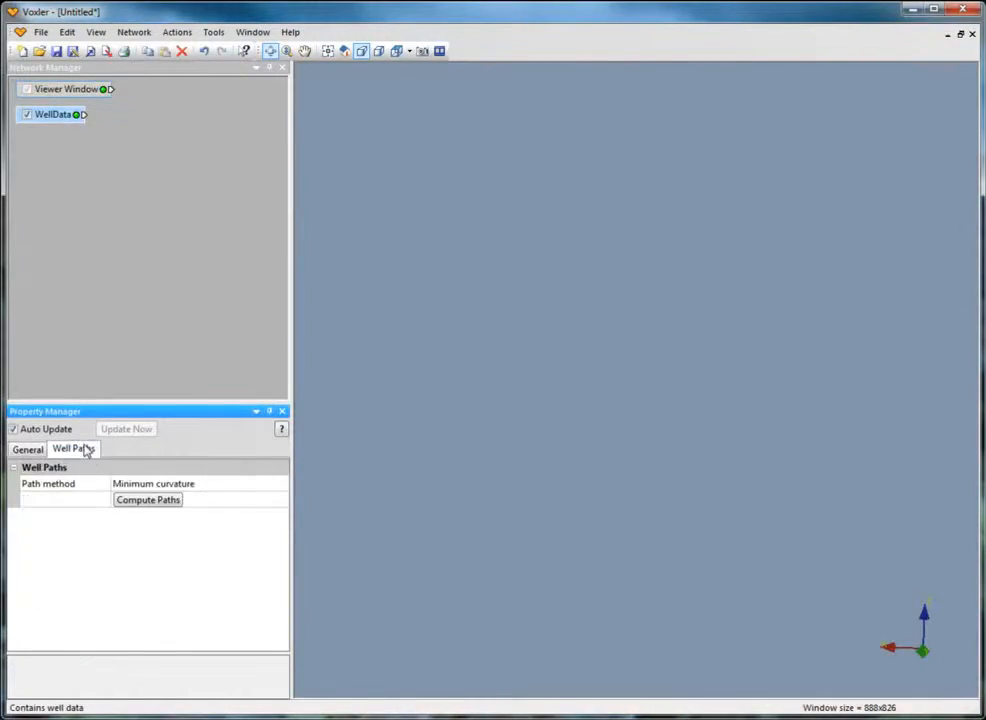
click(137, 505)
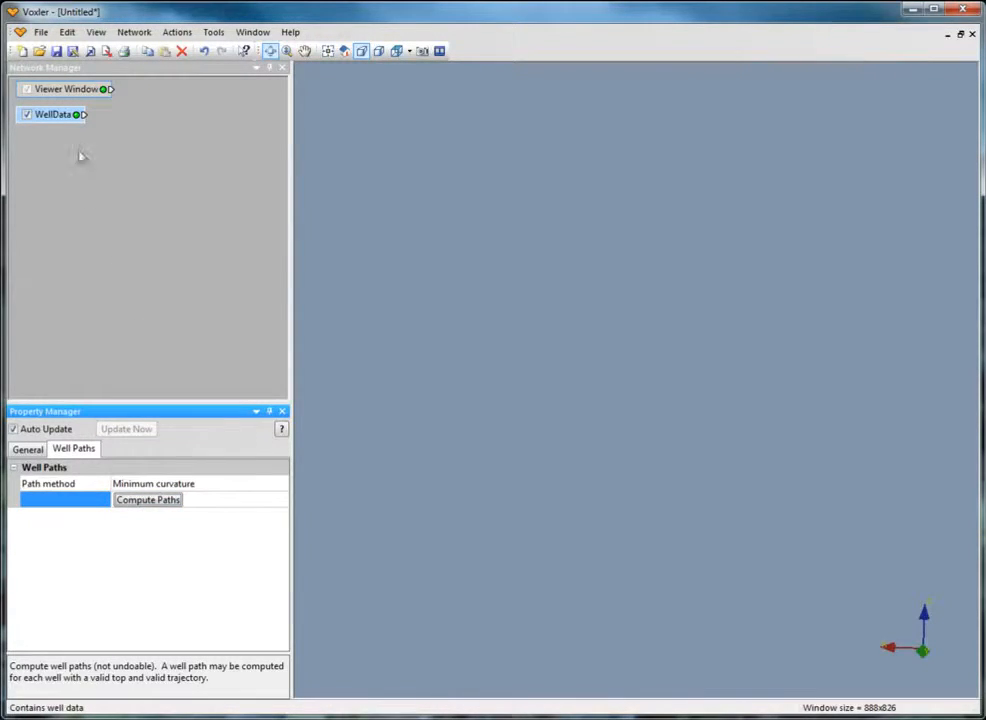
click(134, 32)
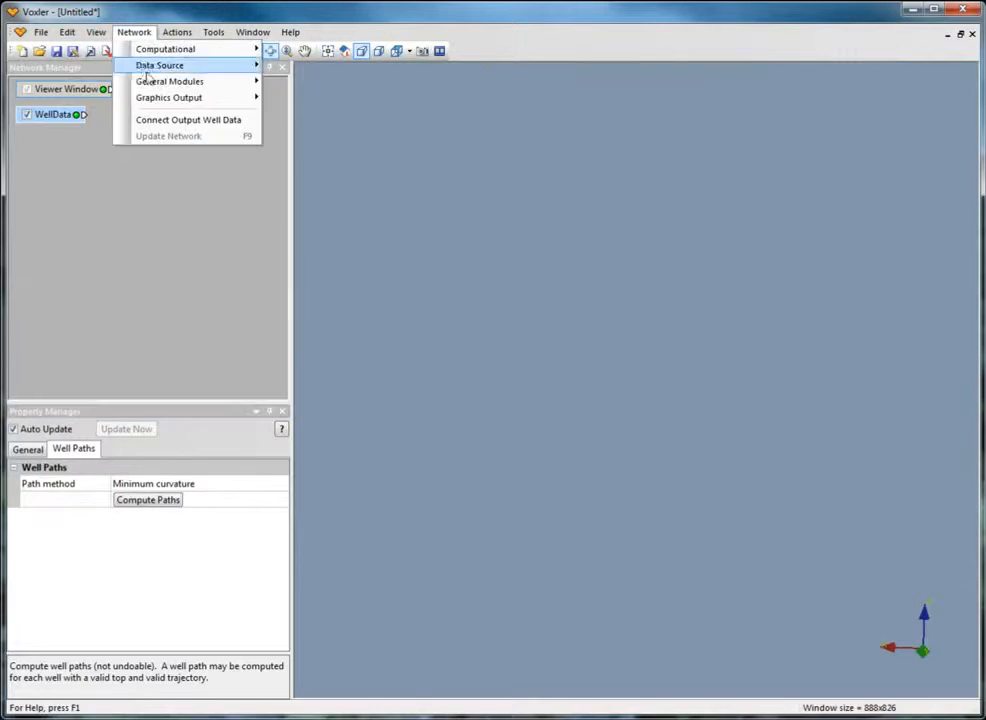
mouse_move(160, 97)
click(329, 340)
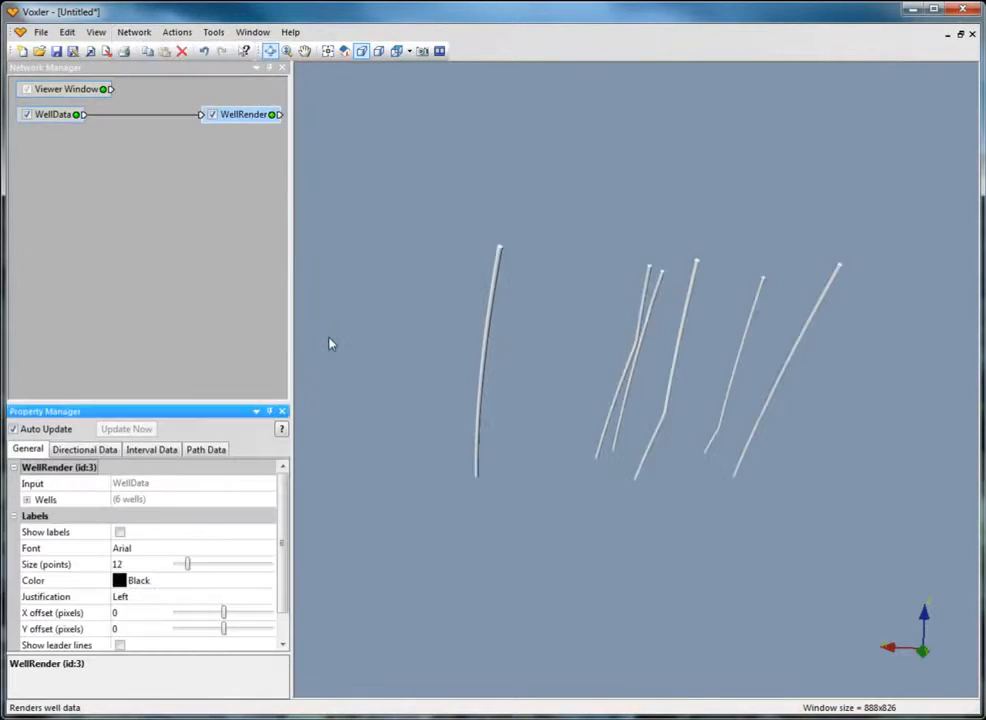
Thicken the rendered well paths by setting the WellRender path size to about 19.35.
drag(674, 476, 672, 413)
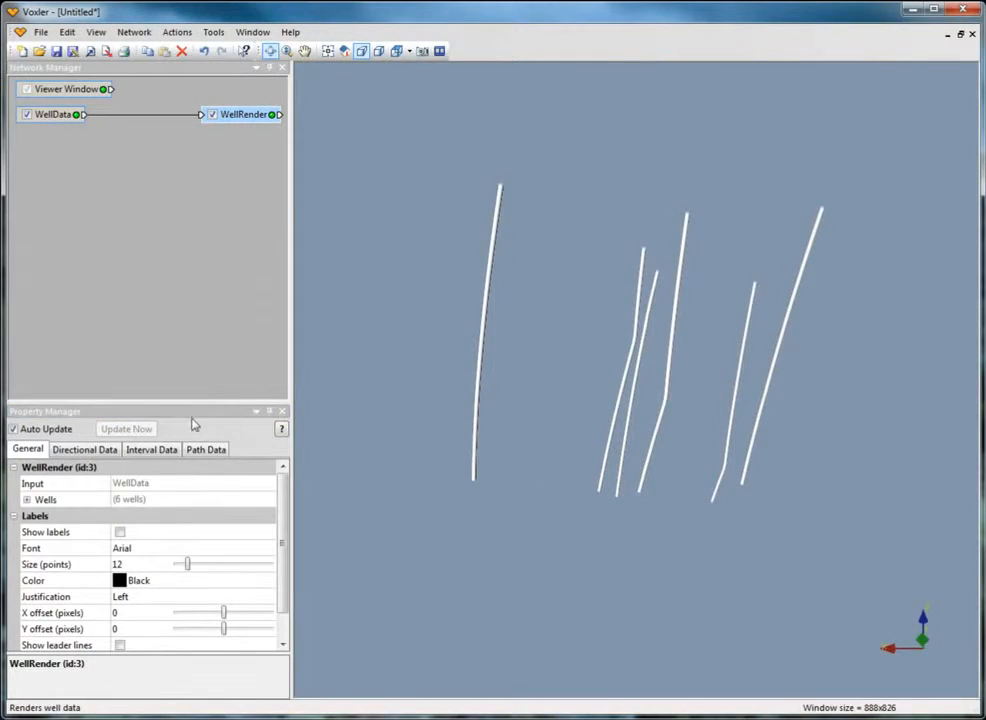
click(111, 448)
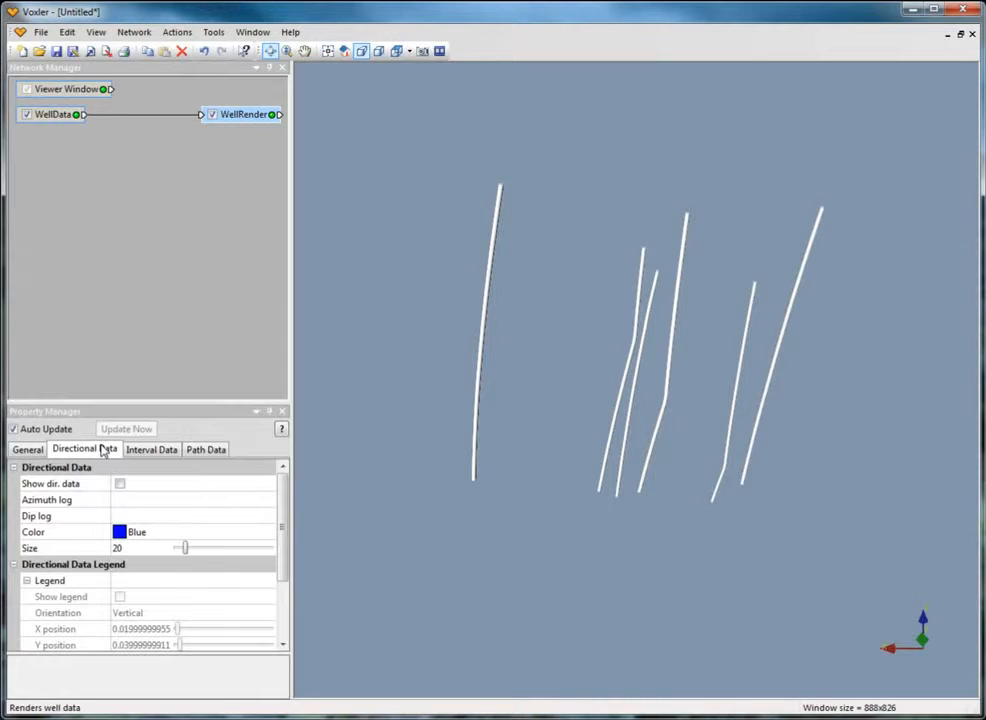
click(165, 452)
click(207, 451)
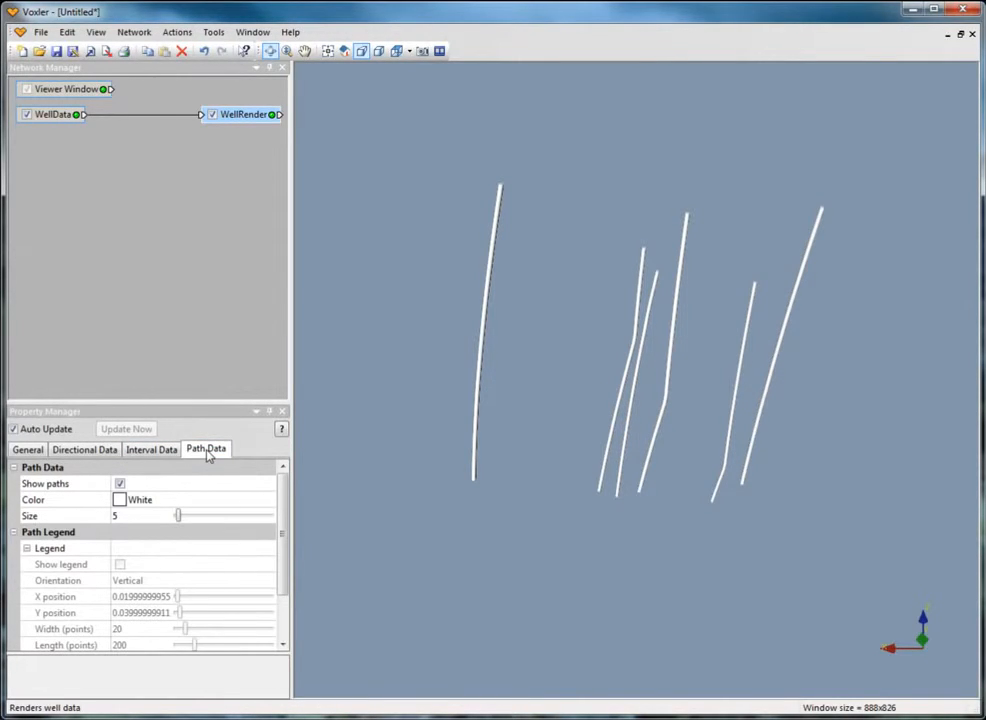
drag(180, 518, 188, 519)
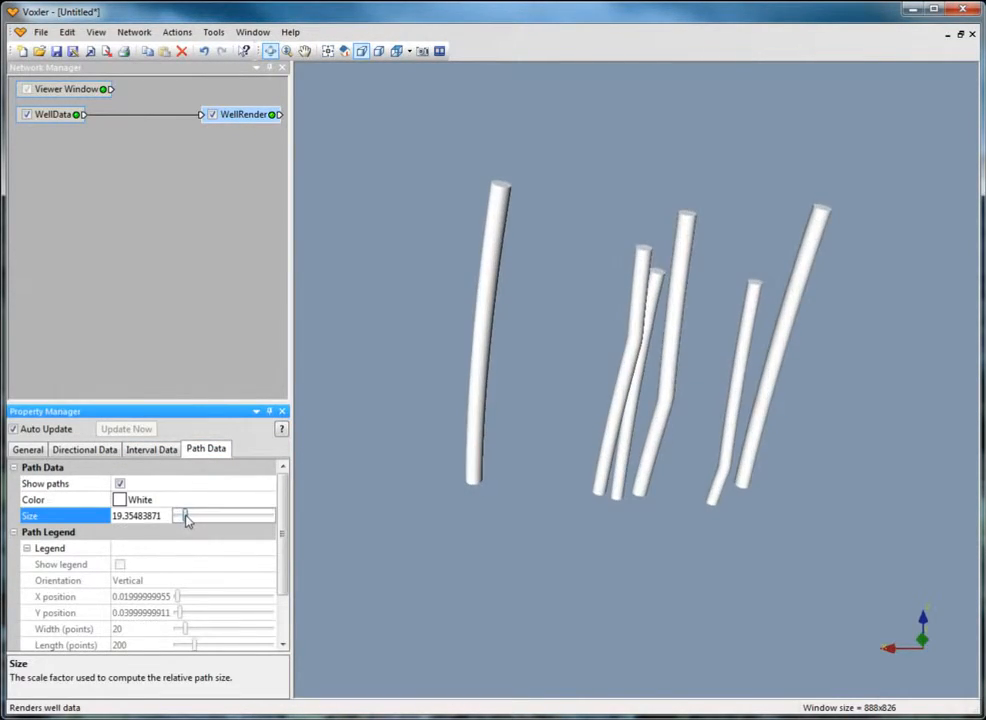